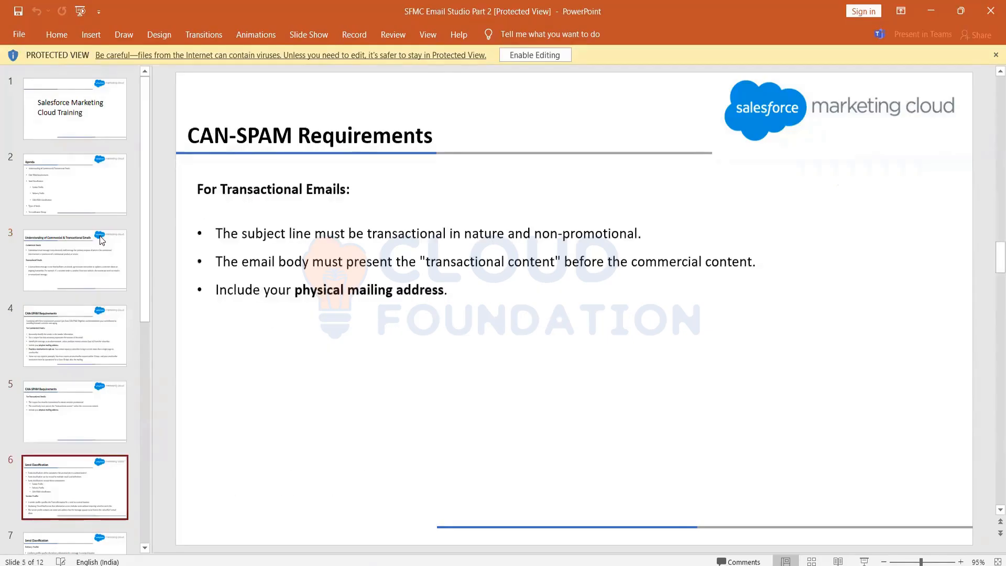
Go to slide 8 of the presentation, which covers Guided Send and Test Send.
key("Down")
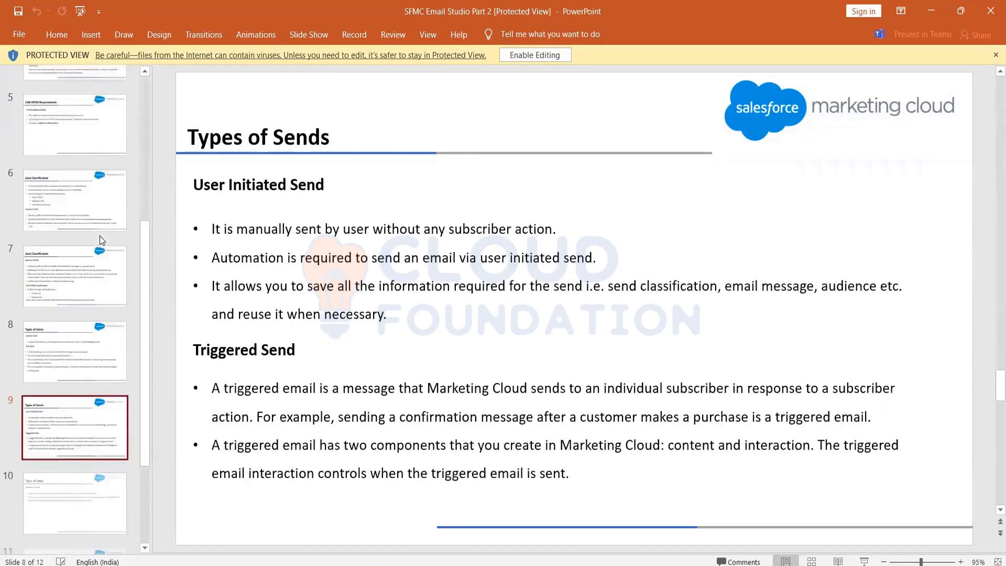
key("Up")
key("Down")
key("Up")
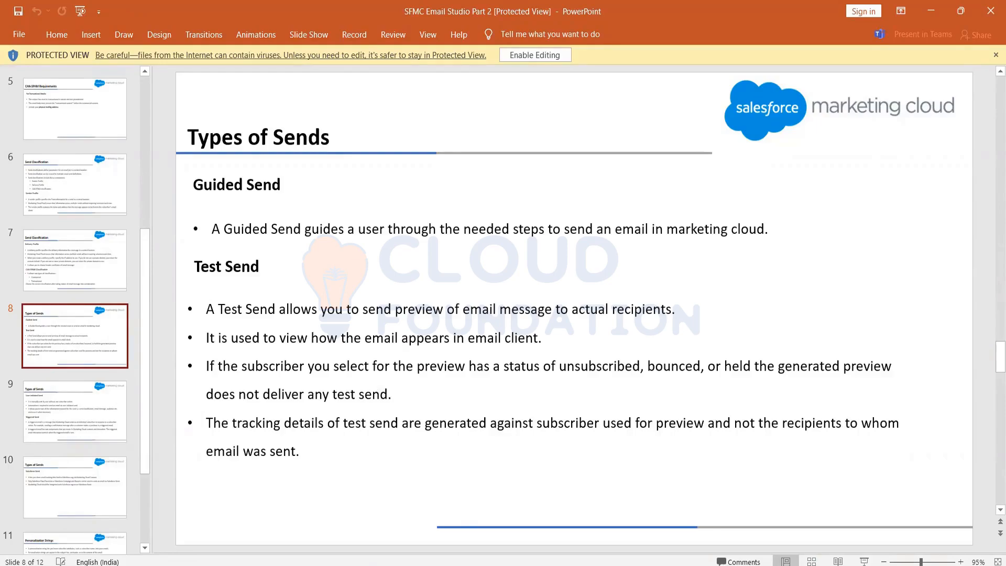
Switch to Email Studio and start a send of the Publication List Demo email from the content folder starting with 004.
mouse_move(630, 565)
left_click(640, 526)
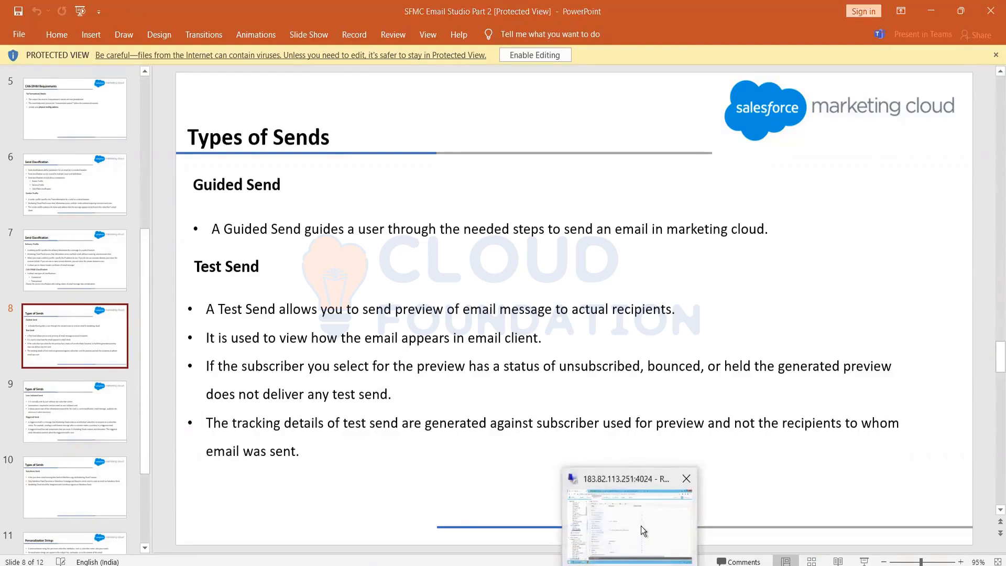
mouse_move(260, 29)
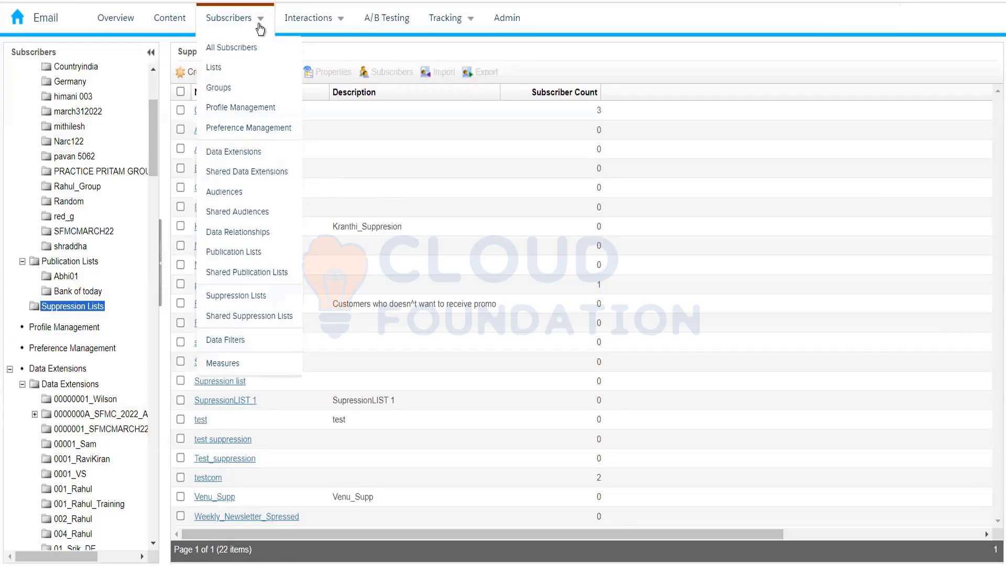
left_click(169, 21)
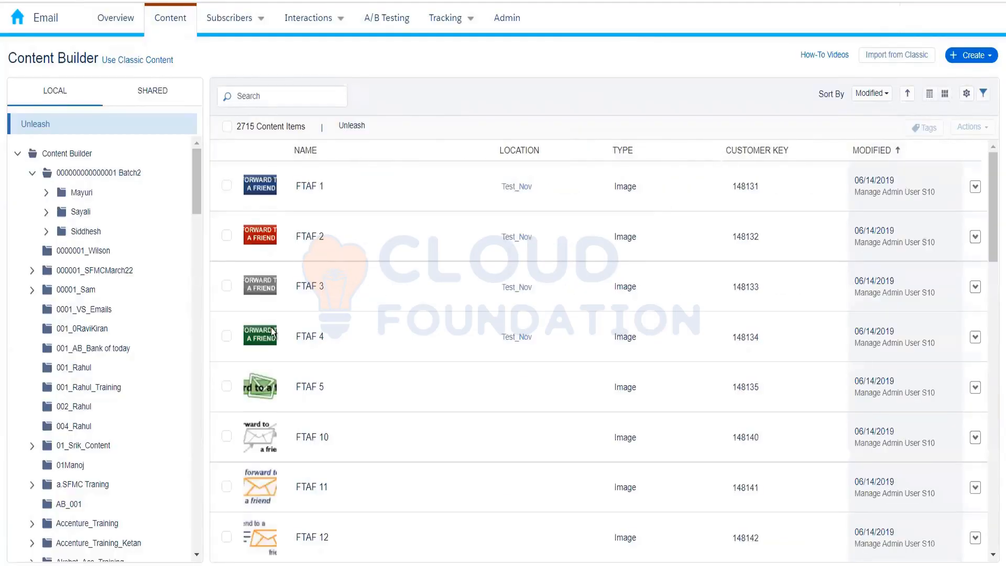
left_click(73, 425)
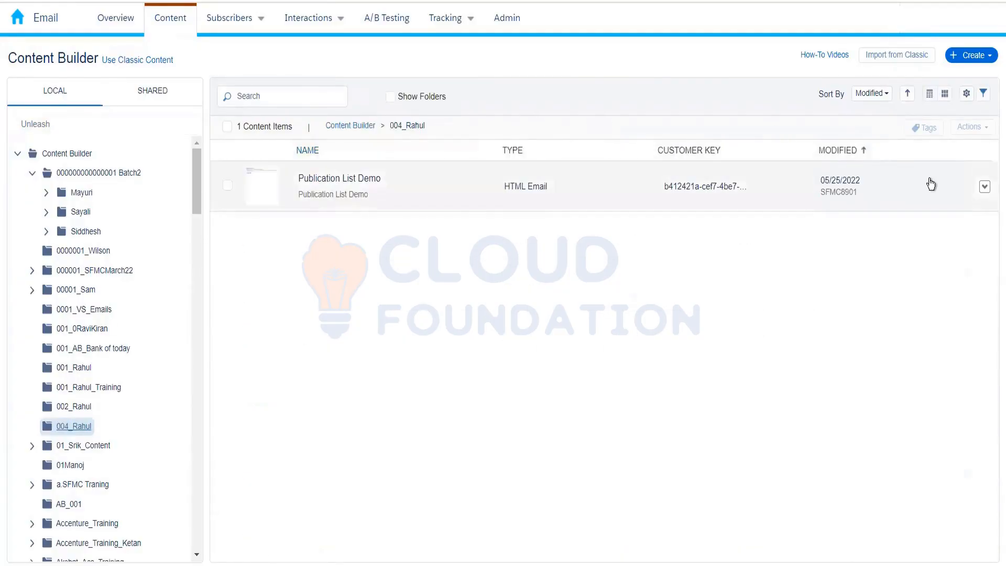
left_click(984, 186)
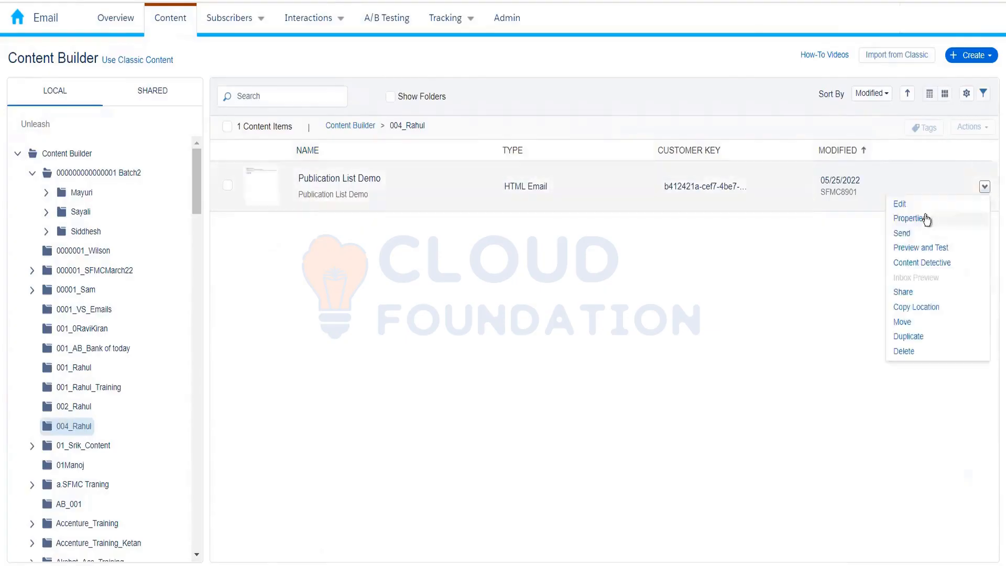
left_click(921, 236)
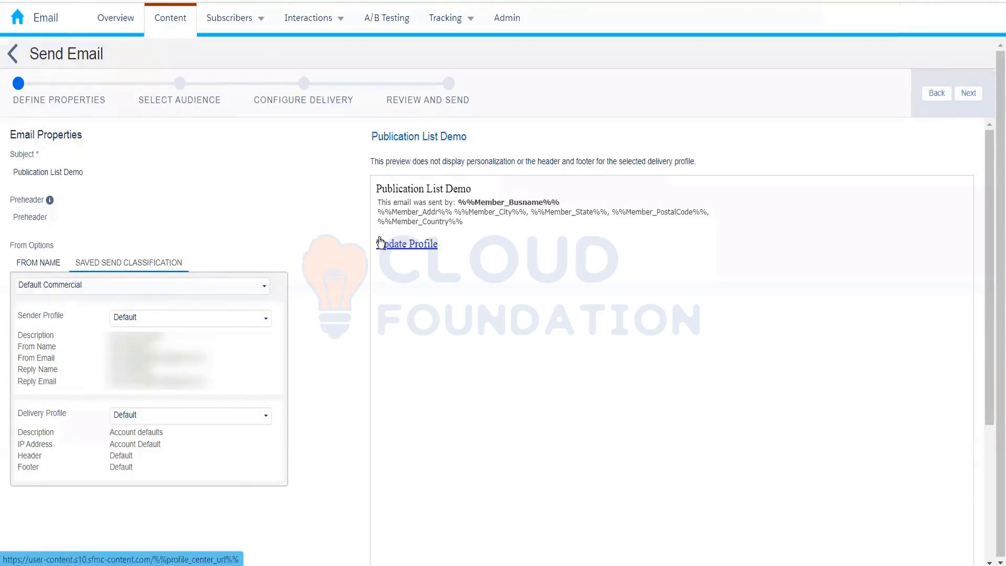
Proceed to audience selection, keeping the default email properties, and open the data extension folder starting with 004.
left_click(181, 89)
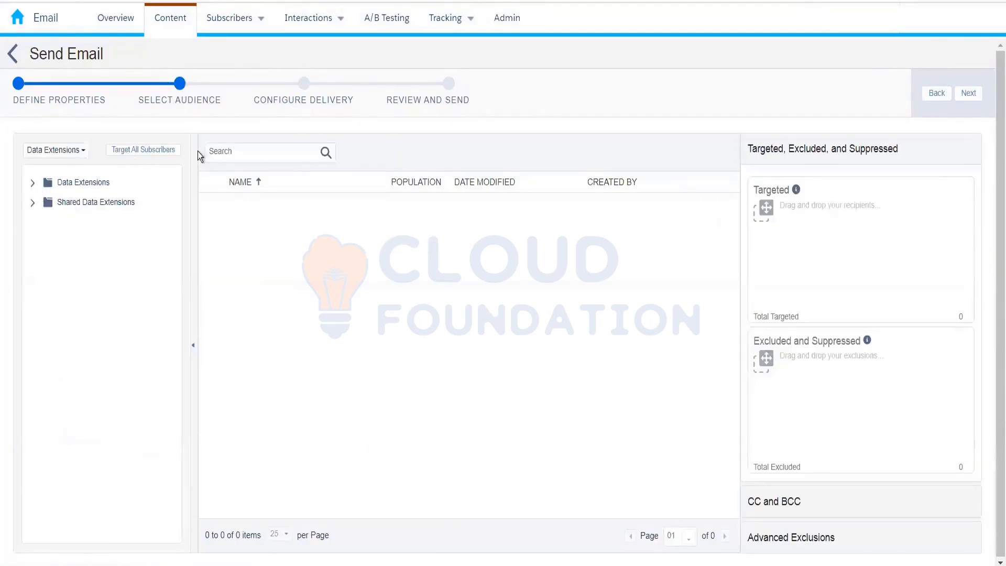
left_click(306, 101)
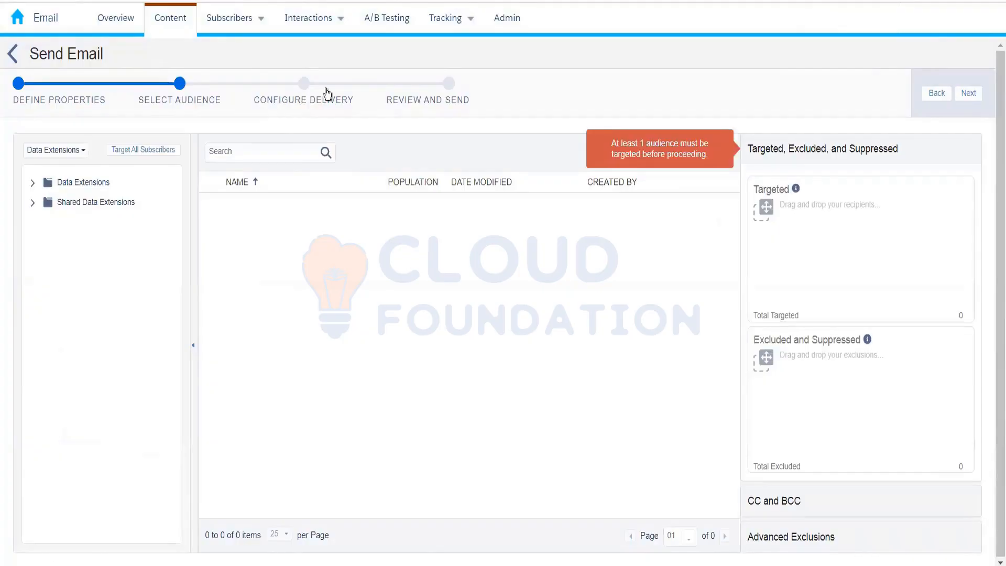
left_click(32, 184)
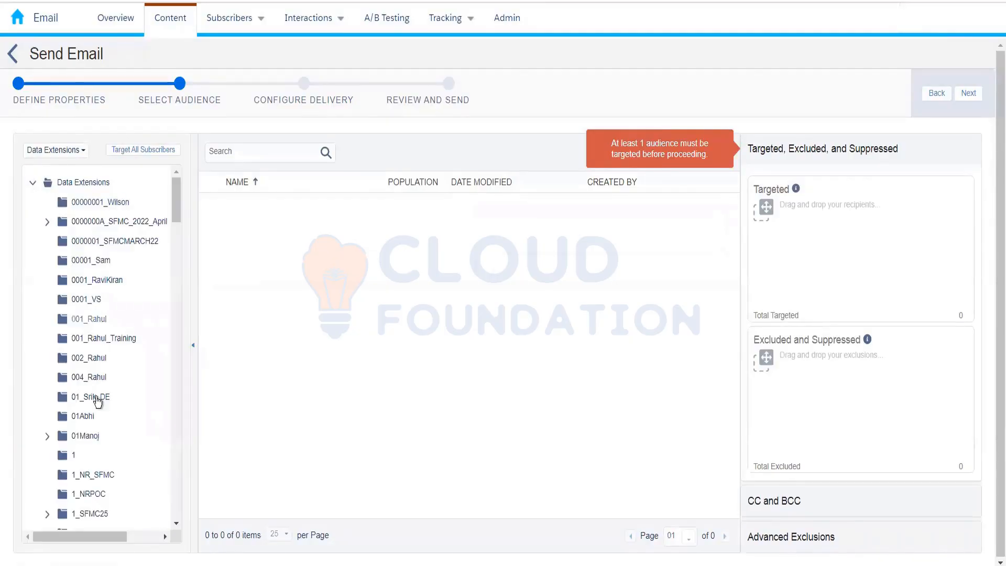
left_click(91, 378)
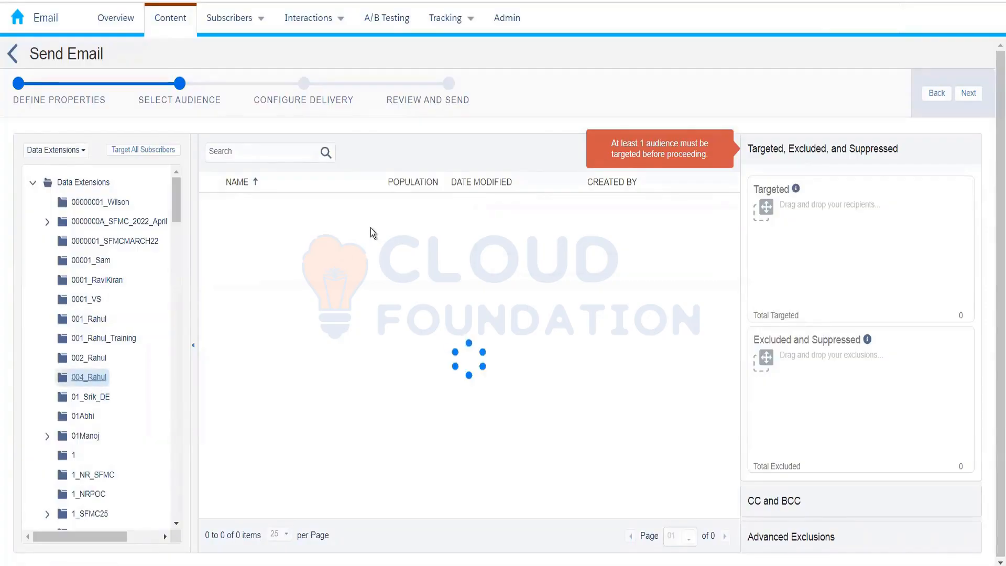
left_click_drag(426, 218, 795, 233)
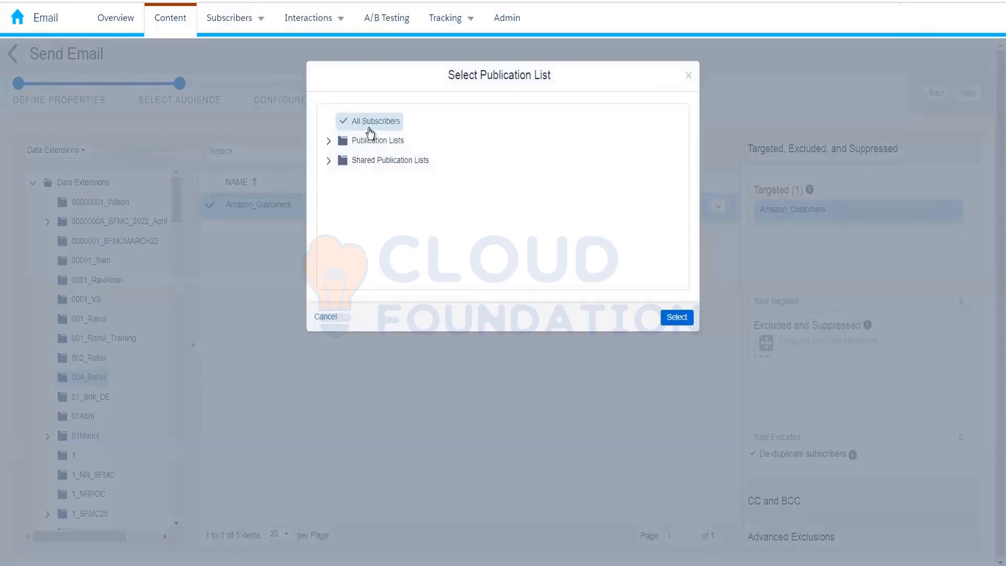
left_click(329, 141)
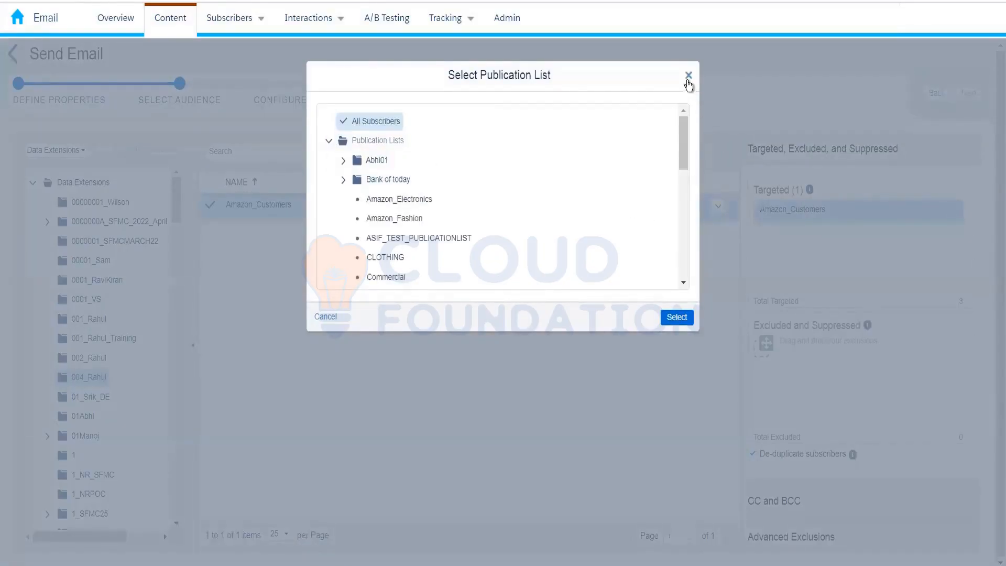
left_click(673, 316)
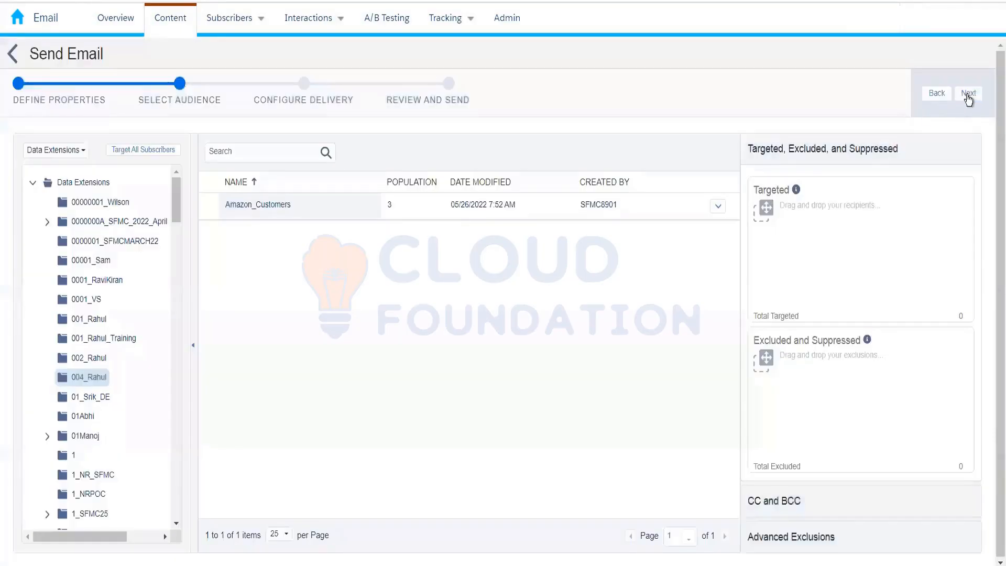
left_click(968, 96)
Target the Amazon_Customers data extension with the All Subscribers publication list and continue to the delivery configuration.
left_click_drag(458, 214, 755, 211)
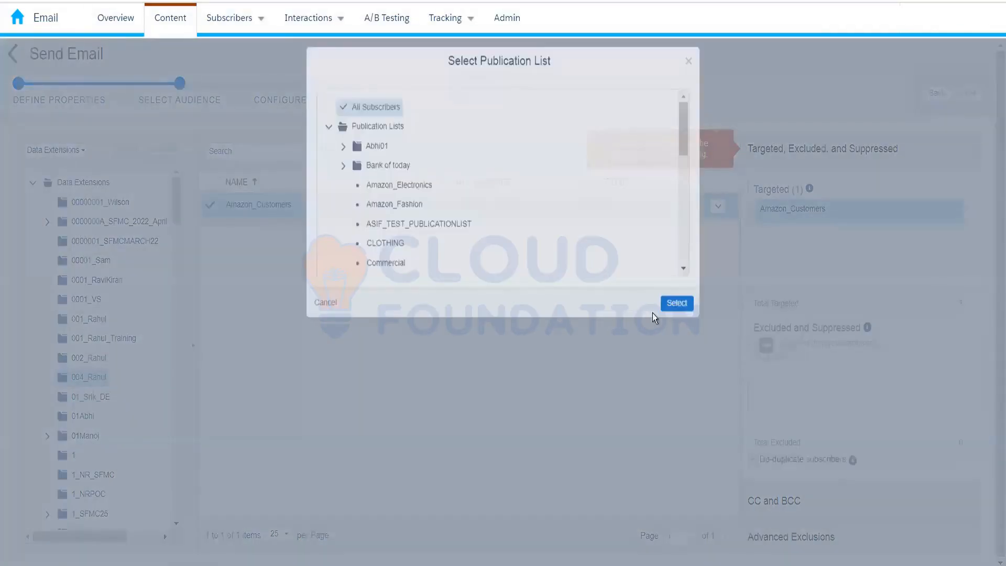
left_click(676, 314)
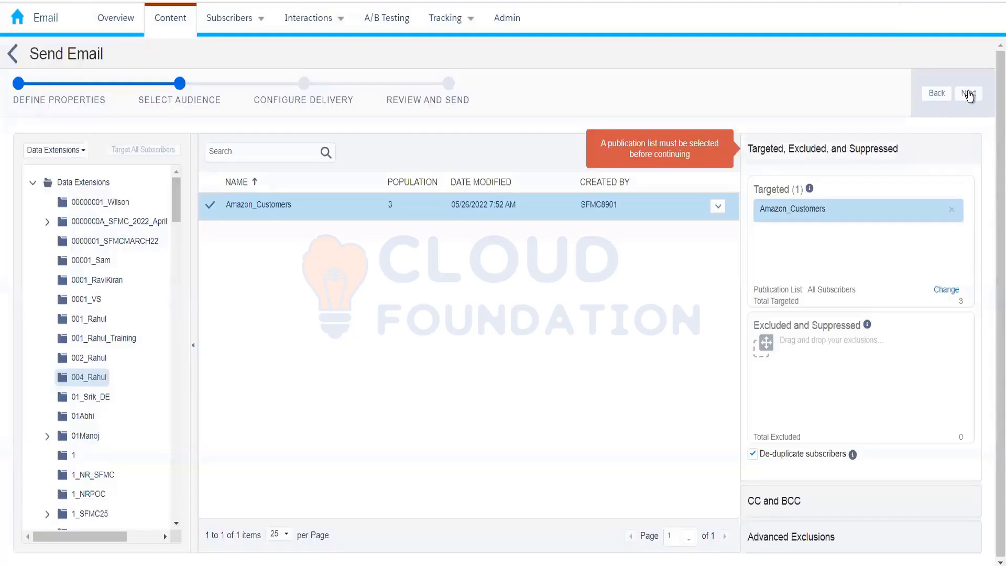
left_click(968, 95)
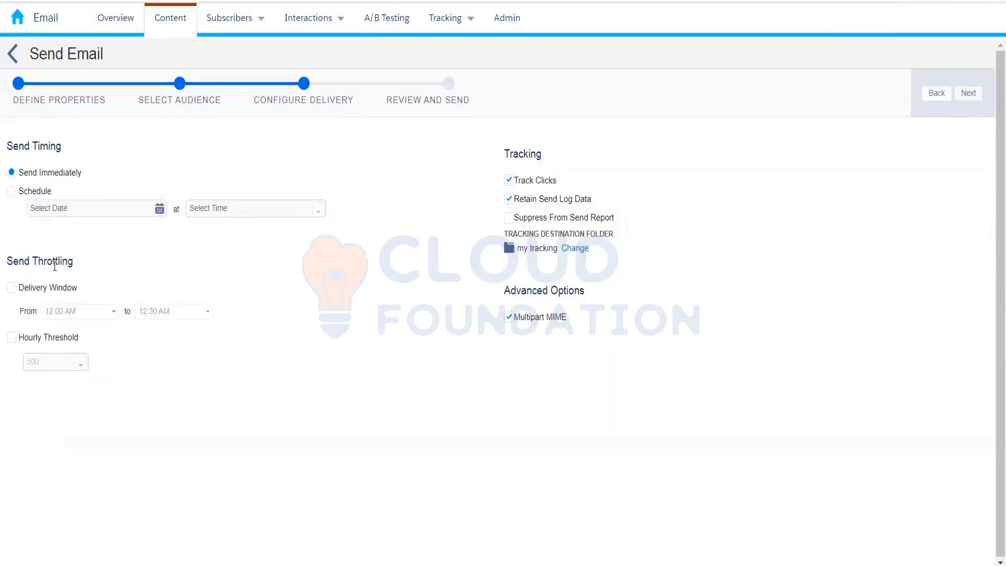
Try out the delivery window and an hourly threshold of 10,000, and switch both throttling options off again.
left_click(10, 289)
left_click(12, 289)
left_click(11, 338)
left_click(81, 365)
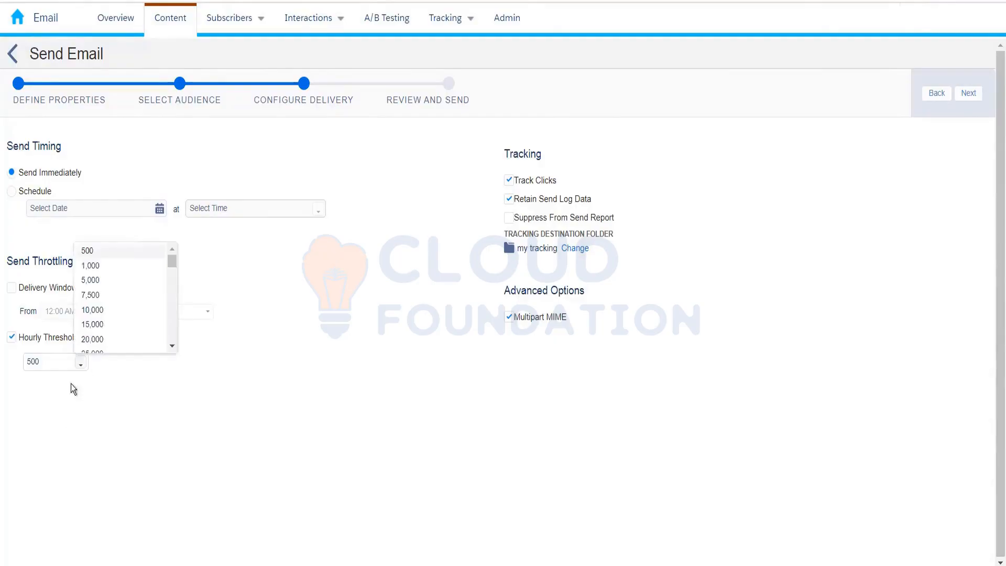
left_click(117, 312)
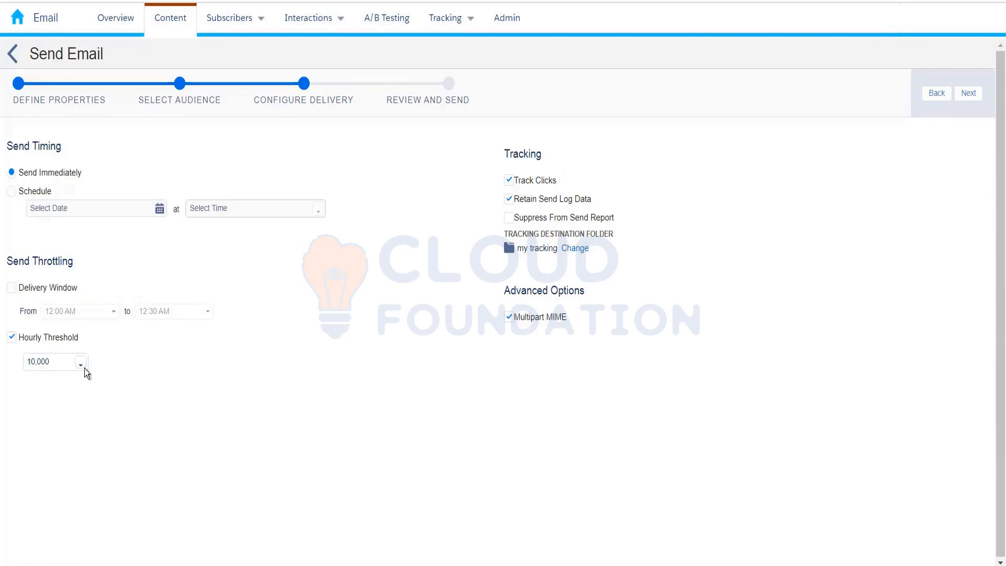
left_click(11, 337)
Review the send summary, tick and clear the ready-to-send confirmation, and leave the wizard without sending the email.
left_click(968, 96)
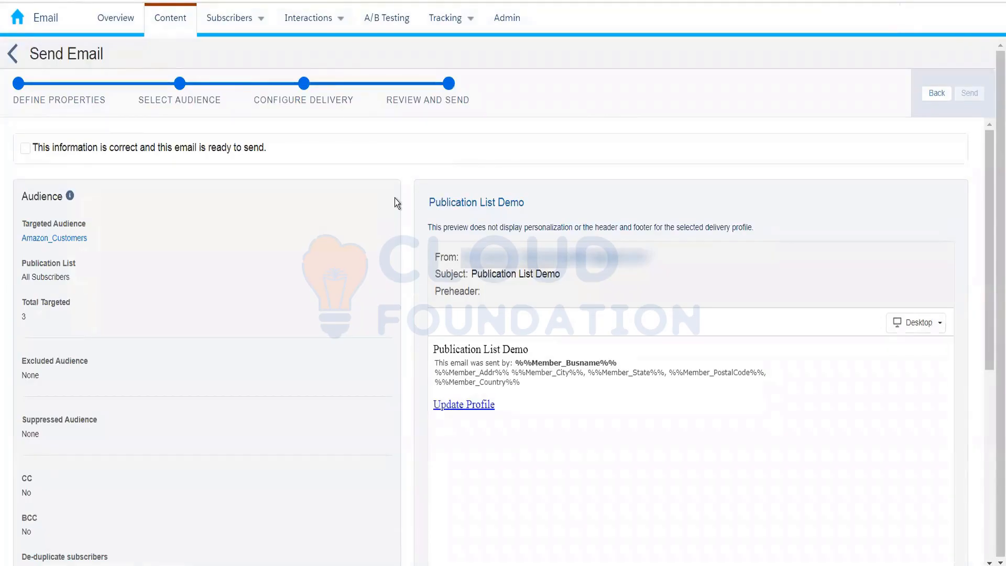
left_click(29, 150)
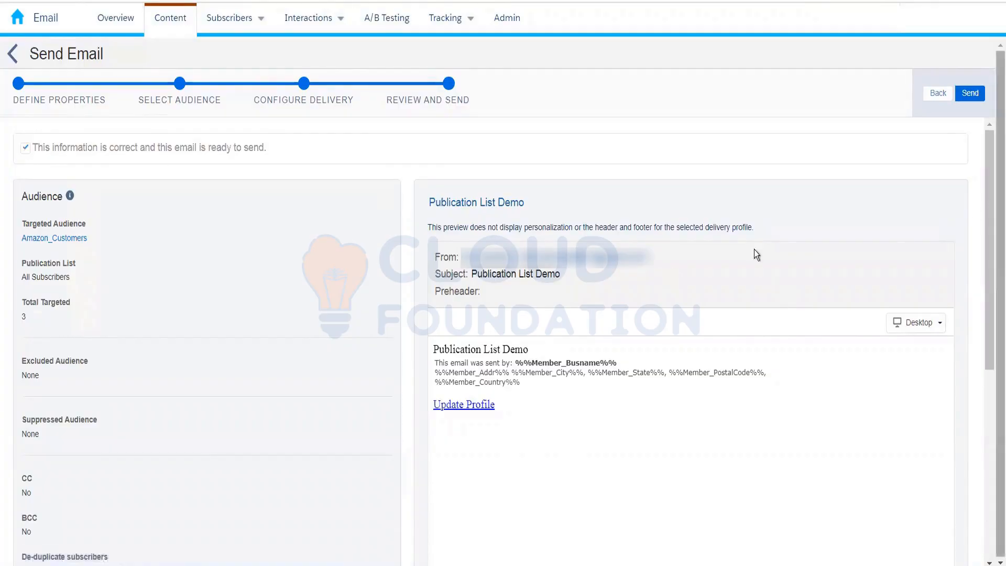
left_click(26, 149)
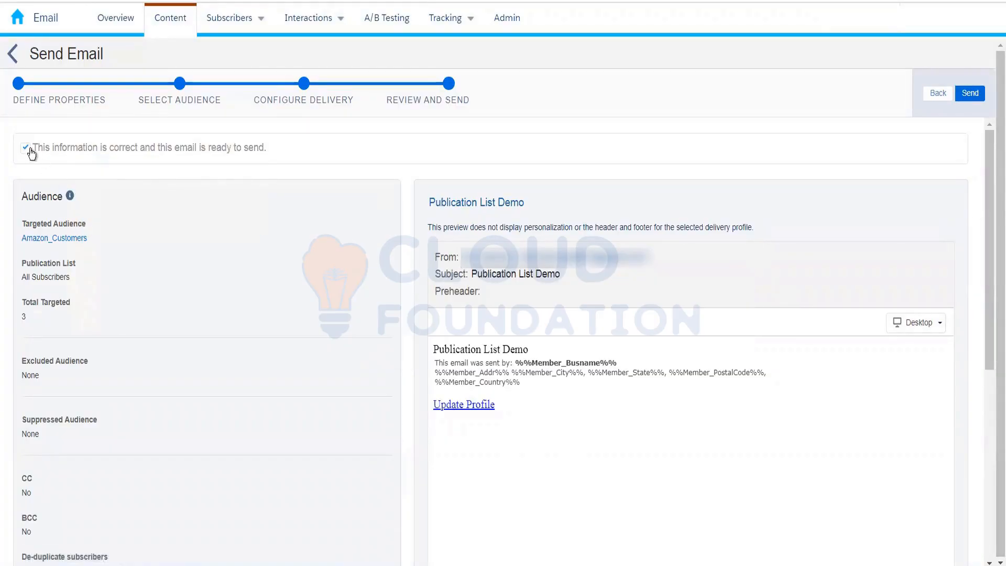
left_click(13, 54)
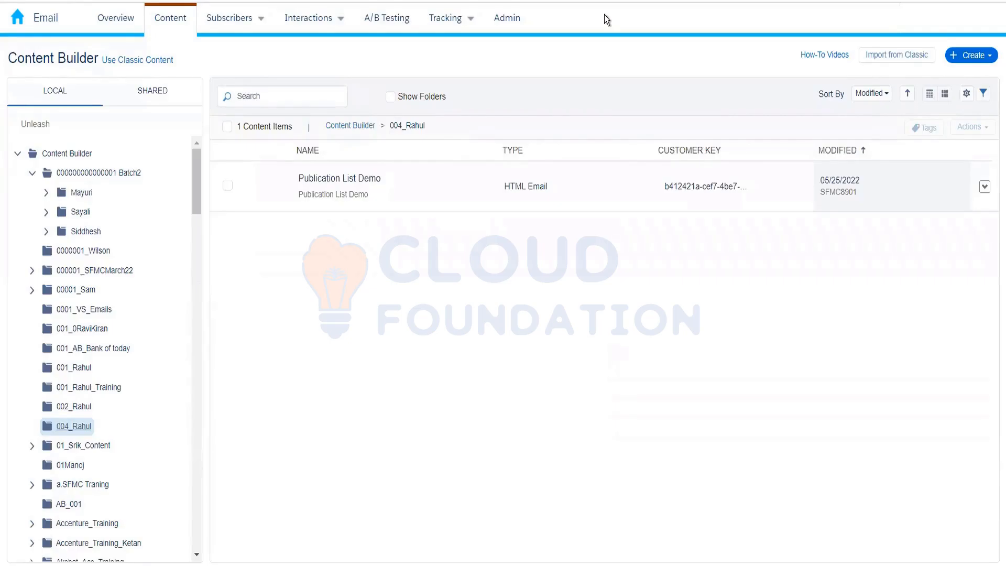
Consult the Test Send slide in PowerPoint, return to Email Studio and open Preview and Test for the Publication List Demo email.
key("alt+Tab")
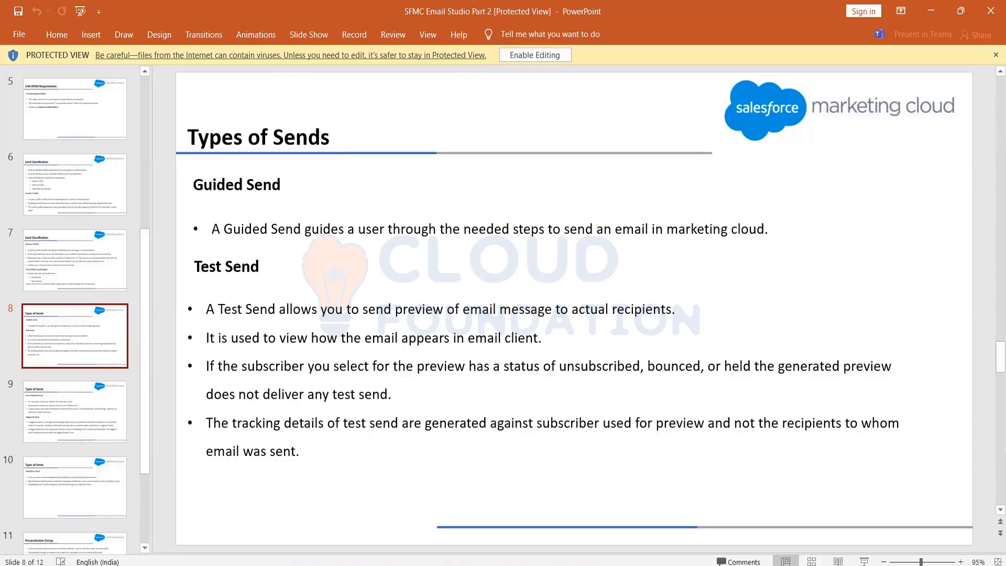
mouse_move(629, 565)
left_click(643, 521)
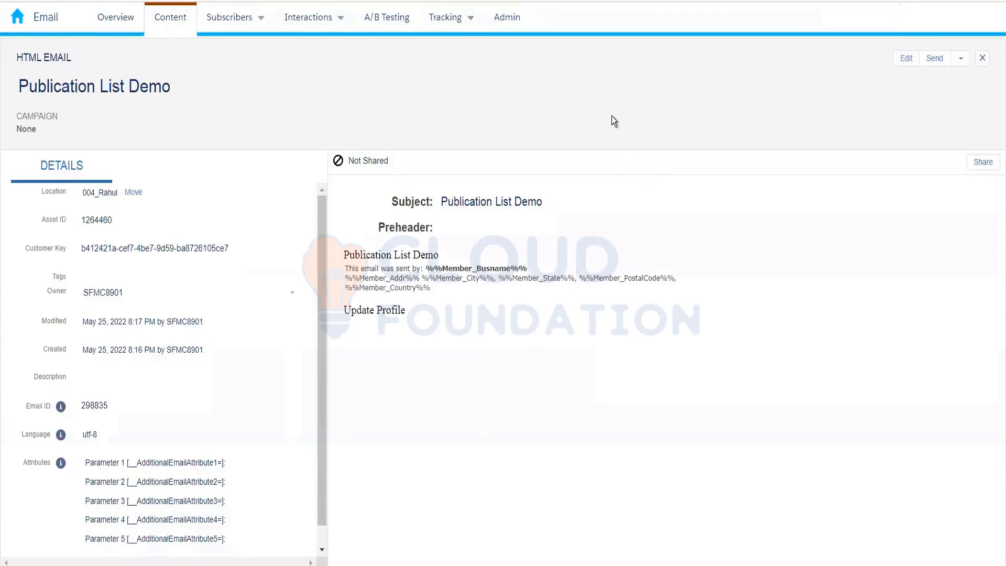
left_click(959, 61)
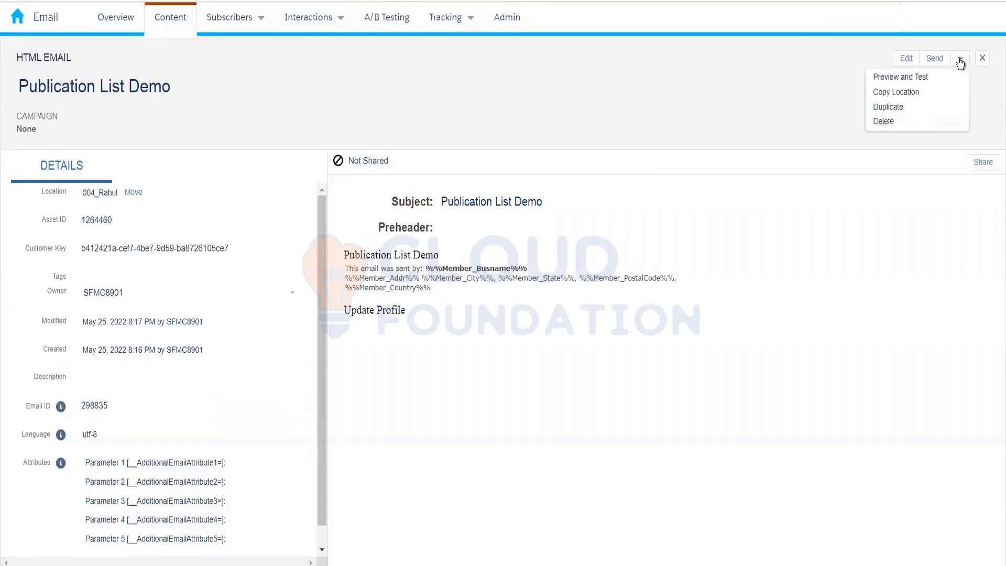
left_click(926, 78)
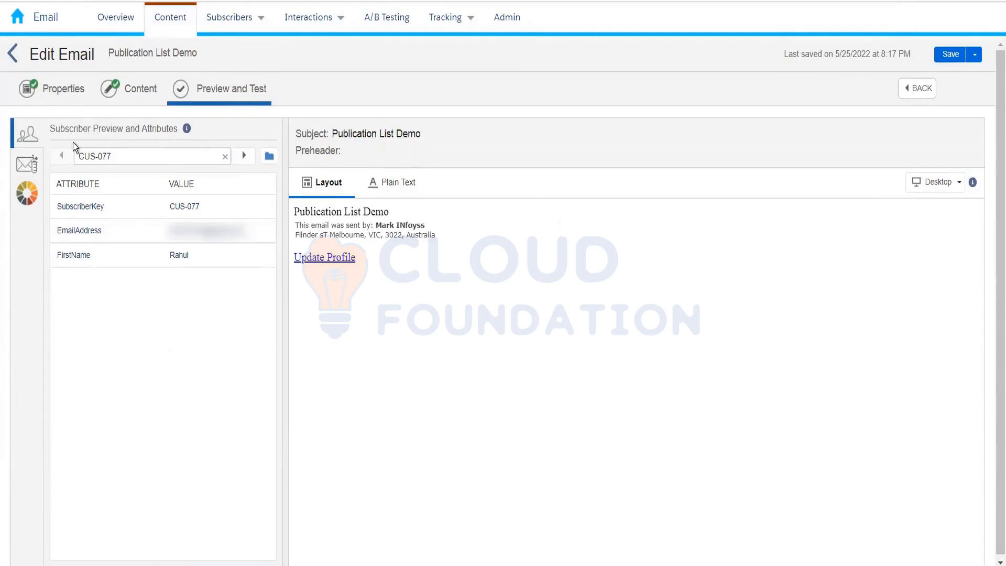
Examine the subscriber preview help and the available recipient sources, and leave without choosing a recipient.
left_click(186, 128)
left_click(270, 160)
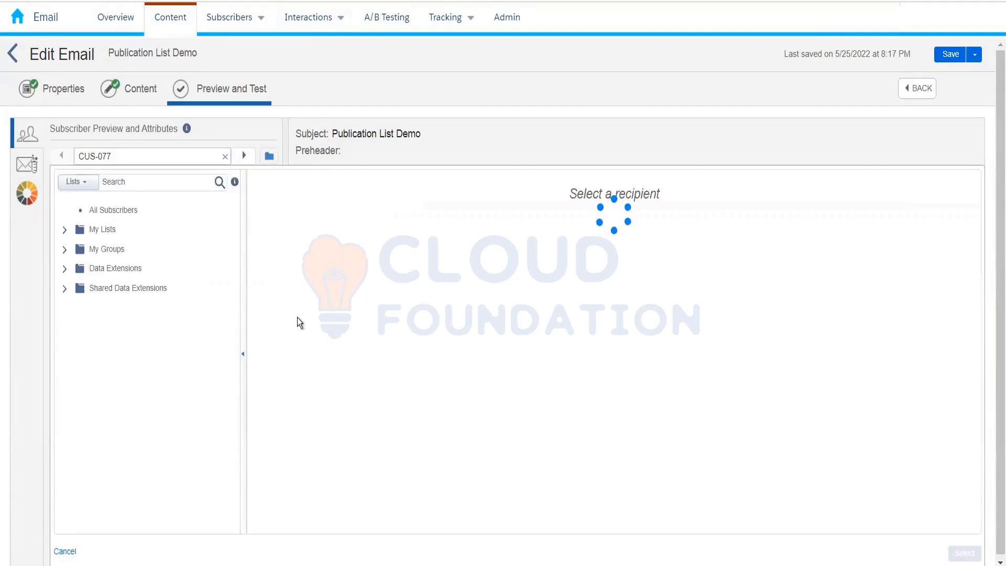
left_click(65, 551)
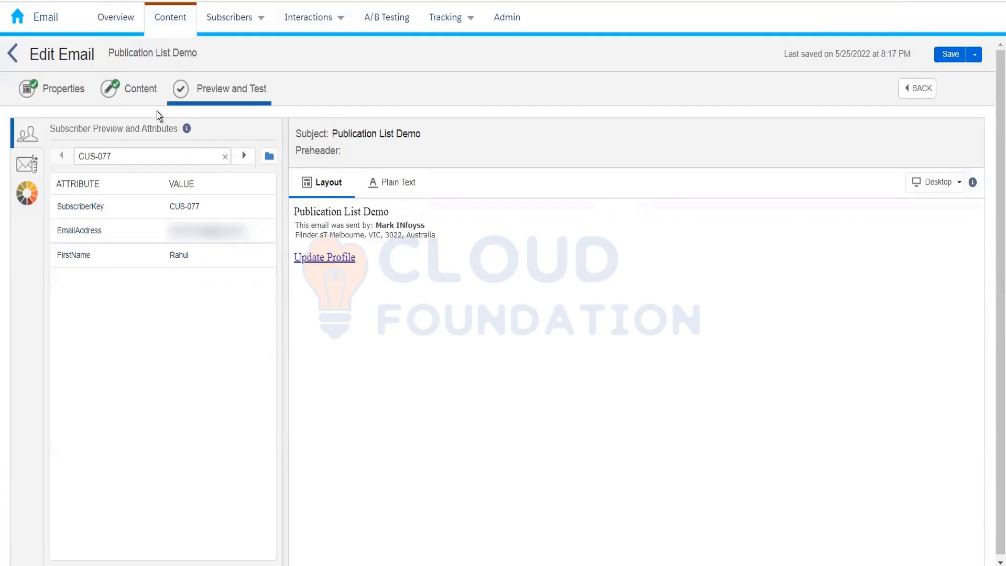
Insert the Name profile attribute (%%Name%%) on line 5 of the email's code, below the Update Profile link.
left_click(140, 94)
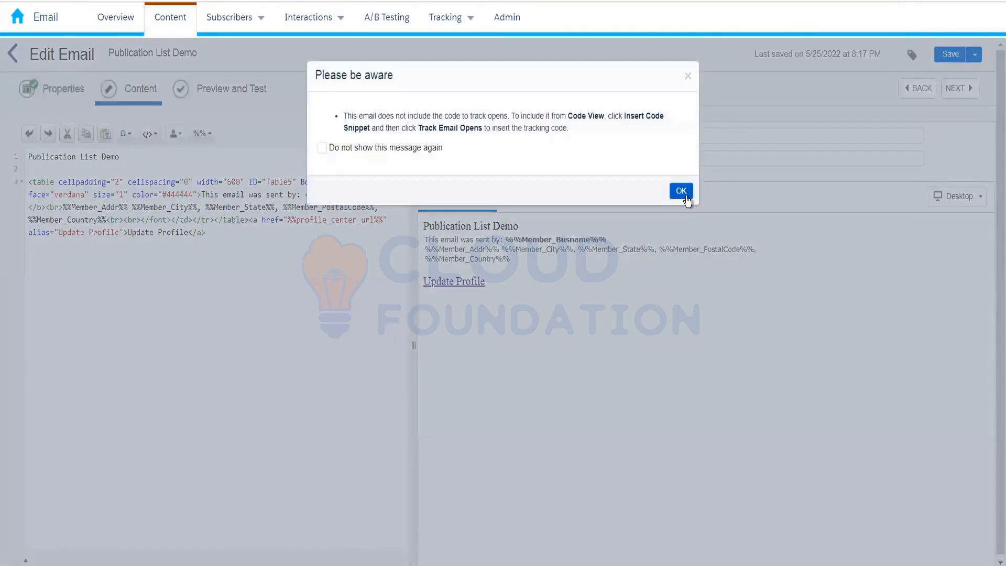
left_click(681, 191)
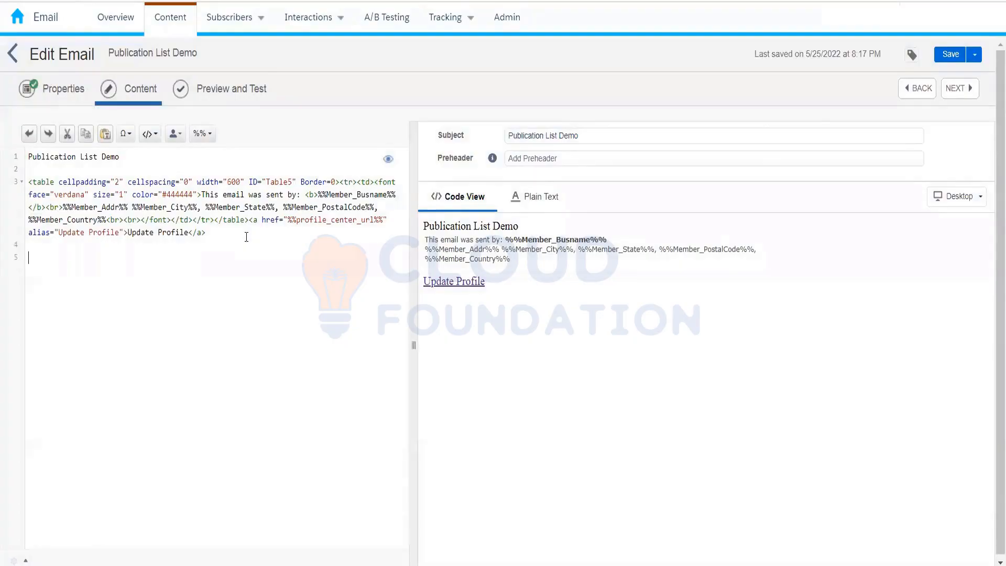
left_click(172, 133)
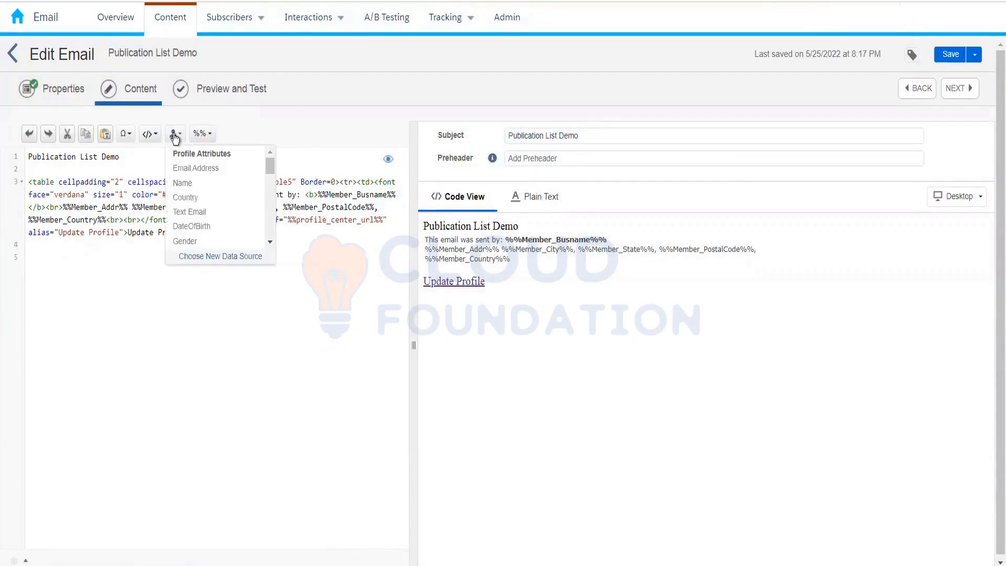
left_click(204, 188)
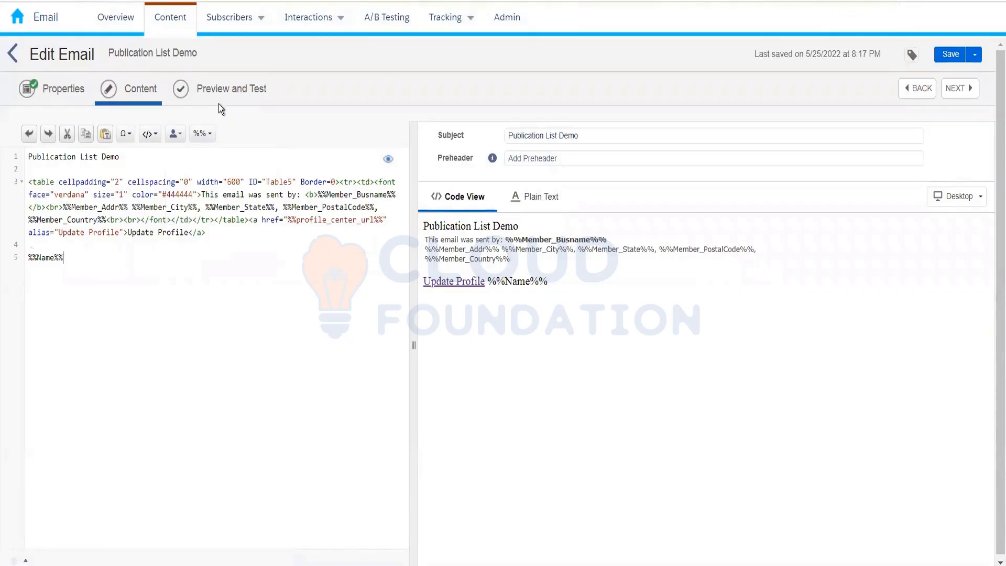
Replace the %%Name%% attribute on line 5 of the email's code with the %%emailaddr%% personalization attribute.
left_click(175, 134)
left_click(191, 168)
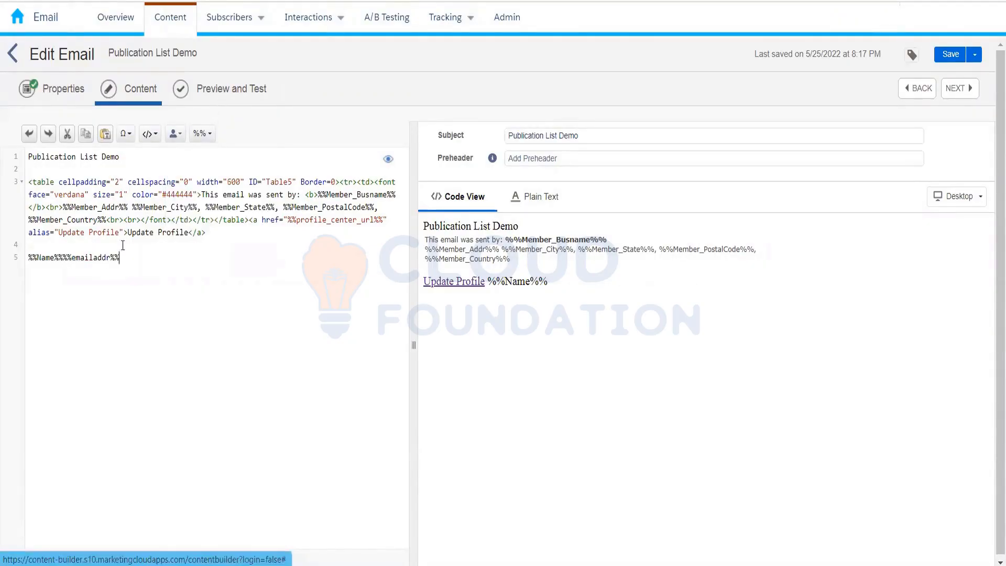
left_click_drag(61, 259, 8, 257)
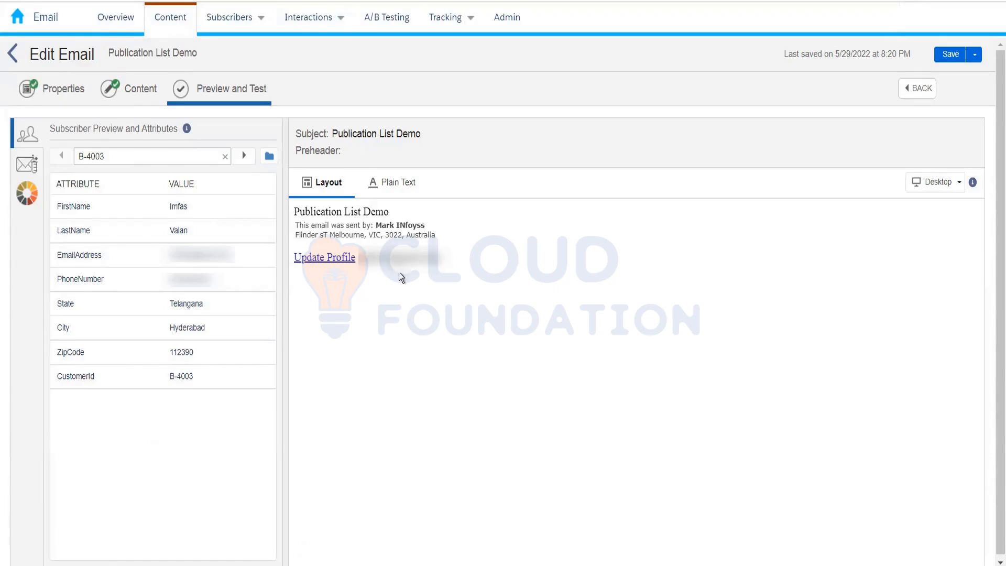
Check the preview source Amazon_Customers without changing it, and advance the subscriber preview to the data extension's third record.
left_click(269, 159)
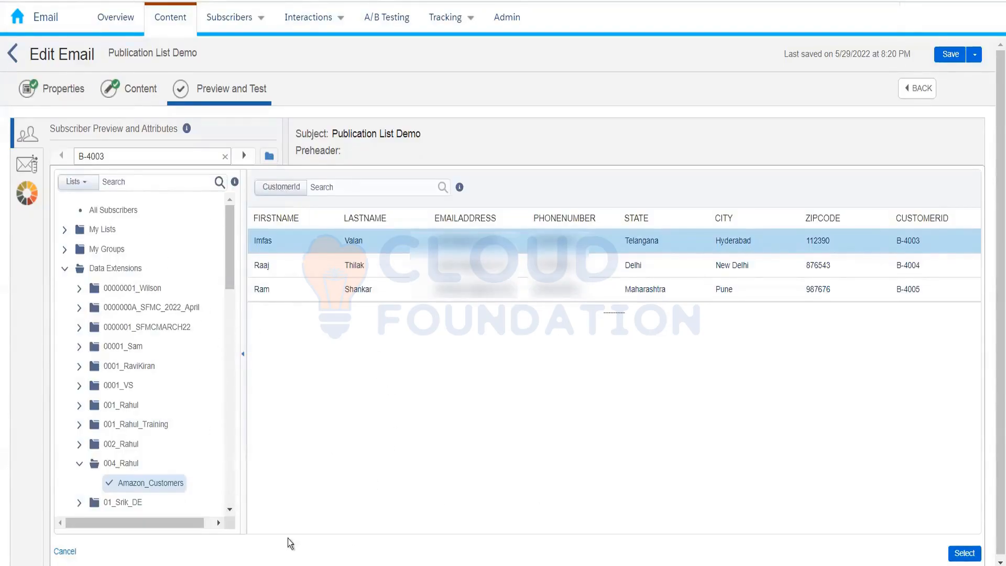
left_click(65, 552)
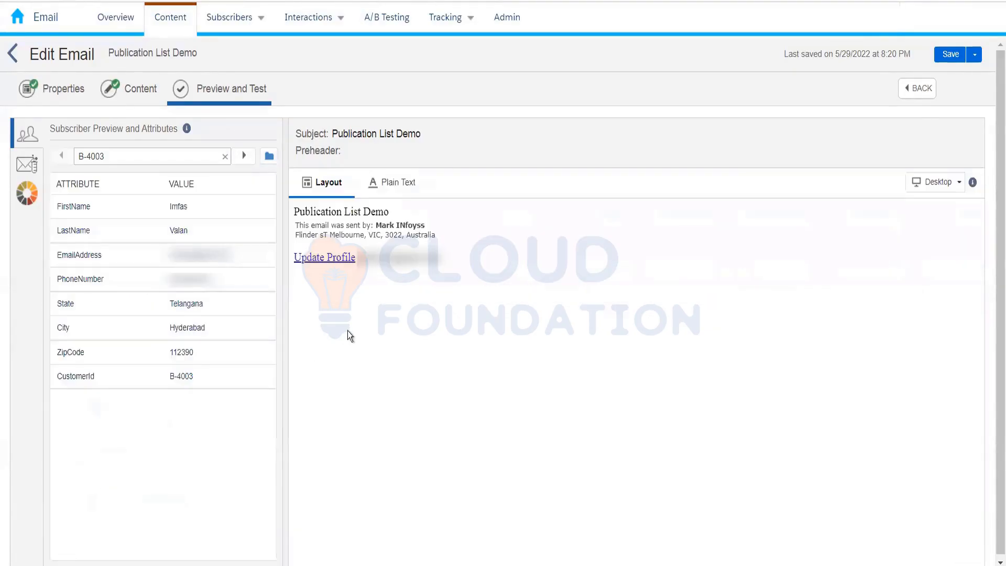
left_click(240, 162)
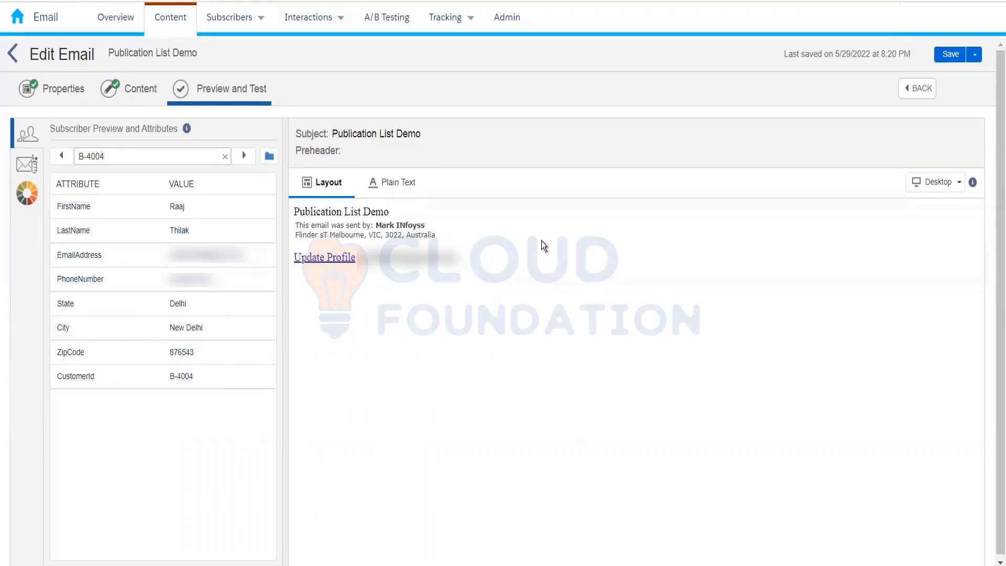
left_click(244, 156)
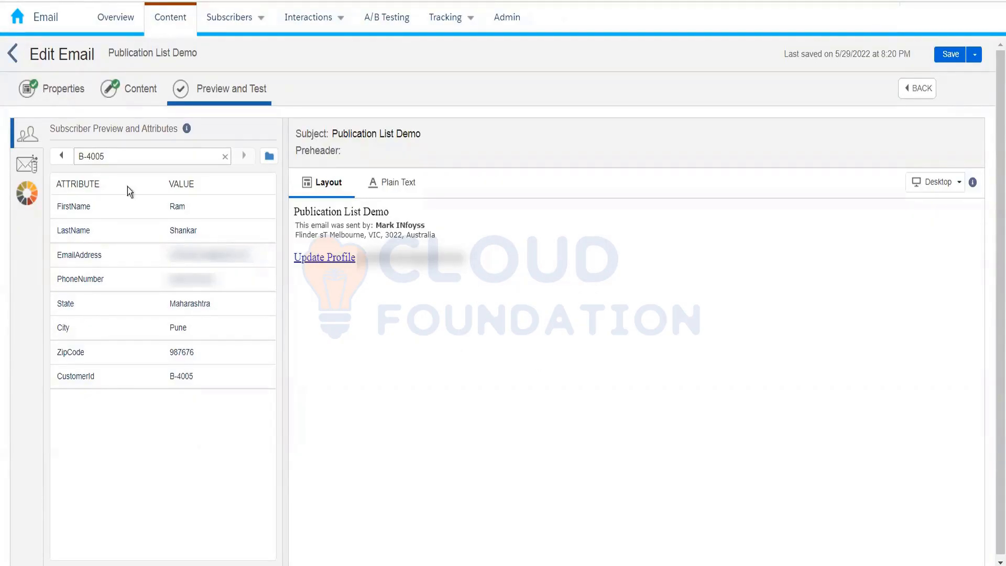
Open the test send settings, remove the existing individual recipient and paste the recipient's email address in its place.
left_click(35, 164)
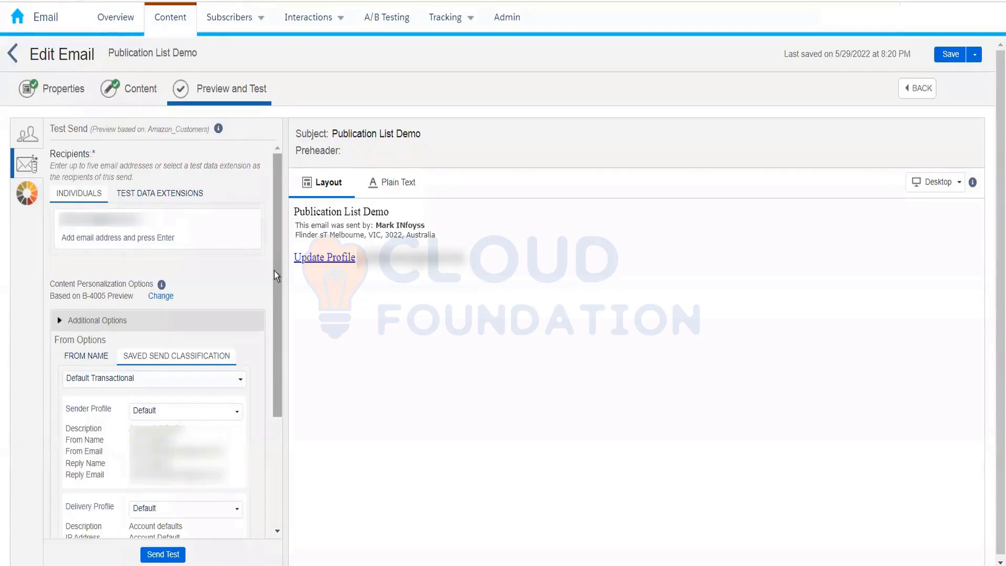
left_click_drag(275, 271, 281, 188)
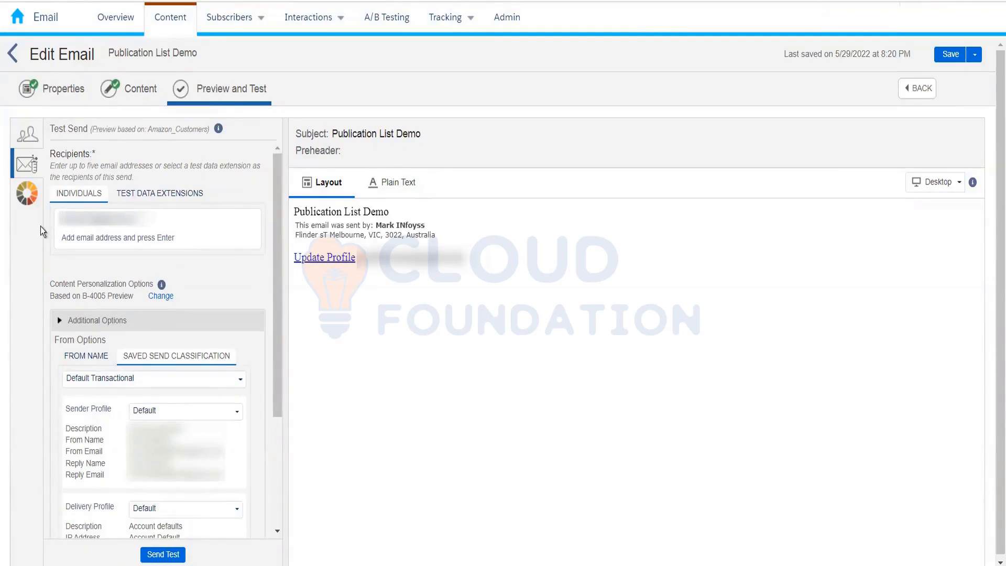
left_click(143, 227)
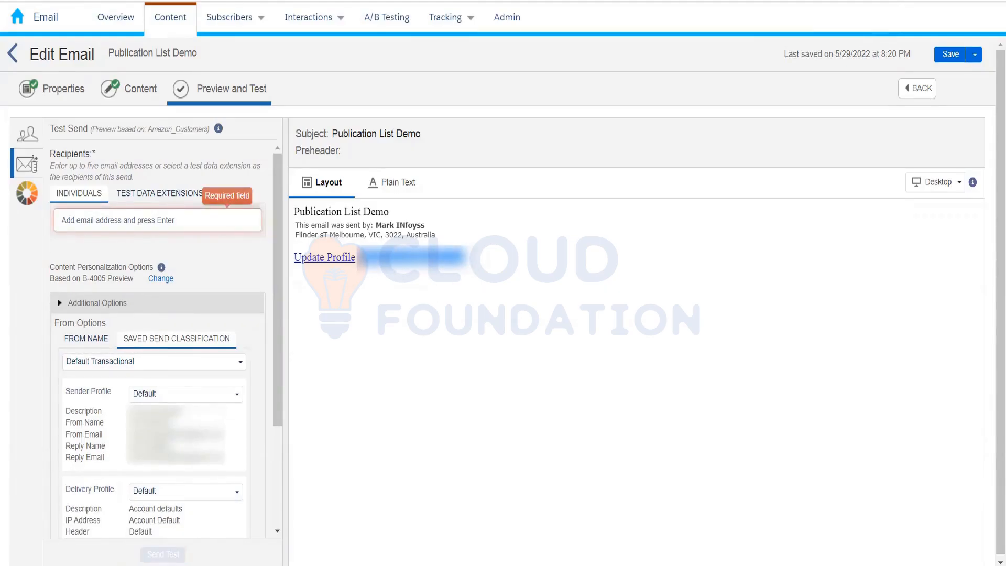
left_click(150, 229)
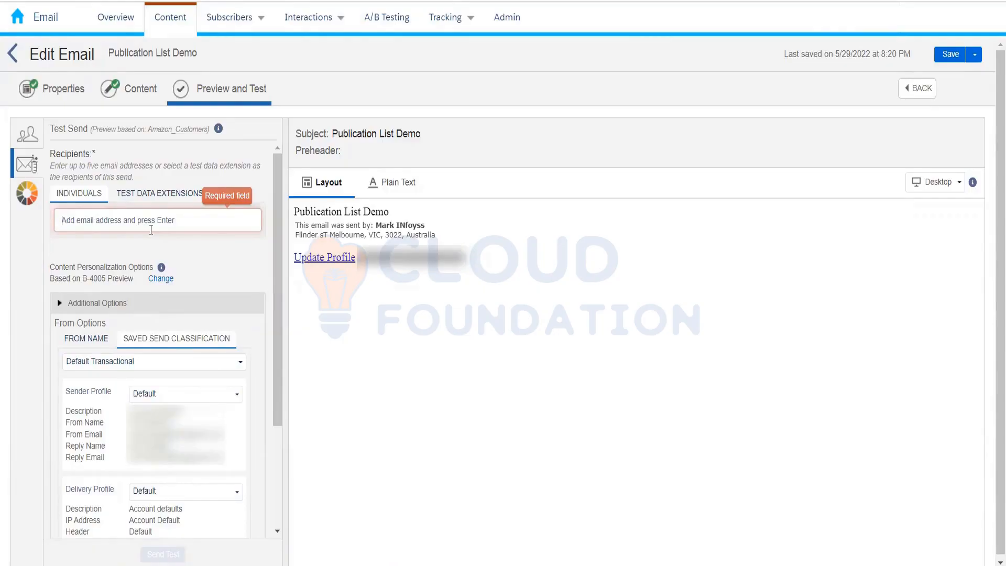
key("ctrl+v")
key("Return")
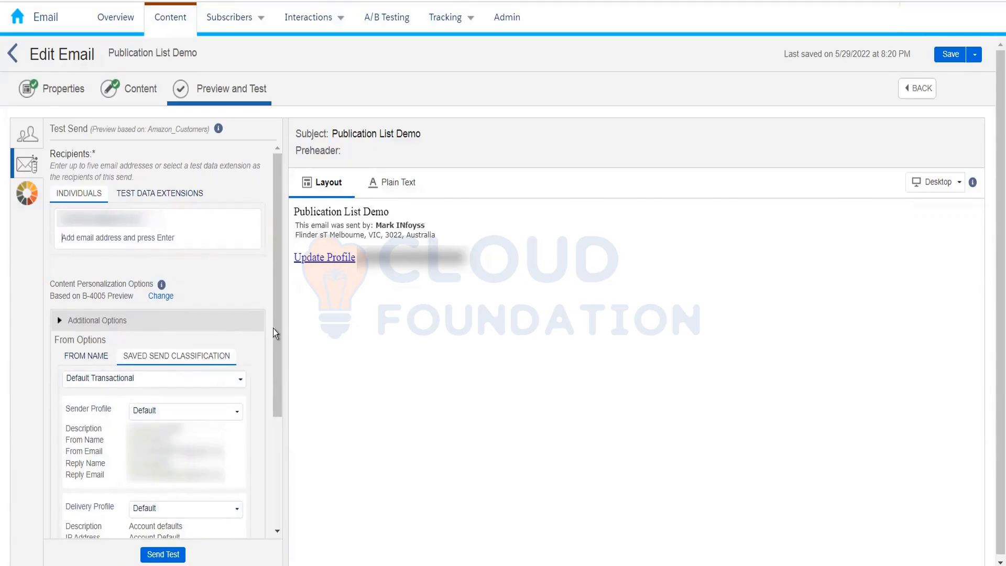
Set the saved send classification to Marketing Cloud and send the test email to the individual recipient.
scroll(277, 367, "down", 3)
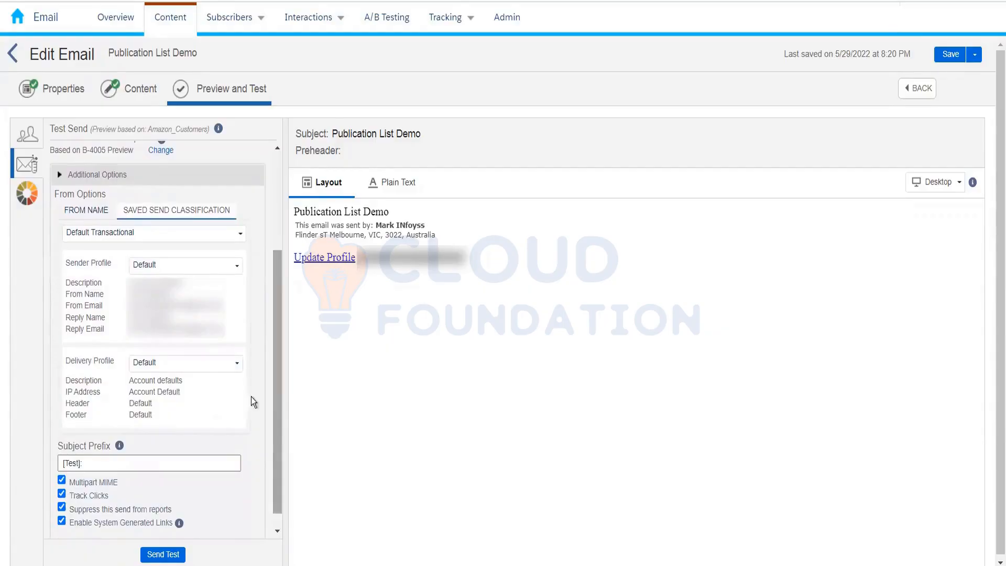
left_click(187, 235)
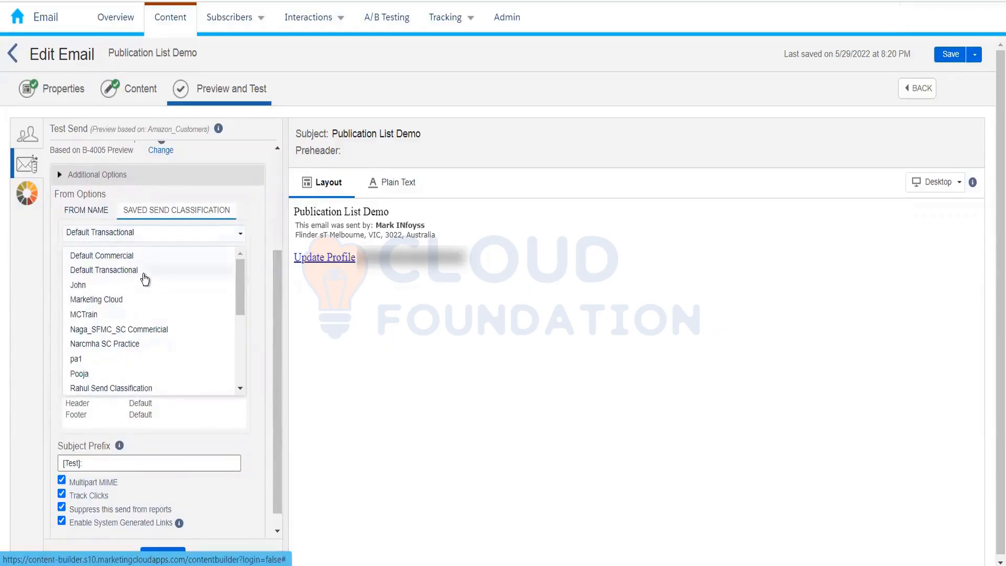
left_click(141, 300)
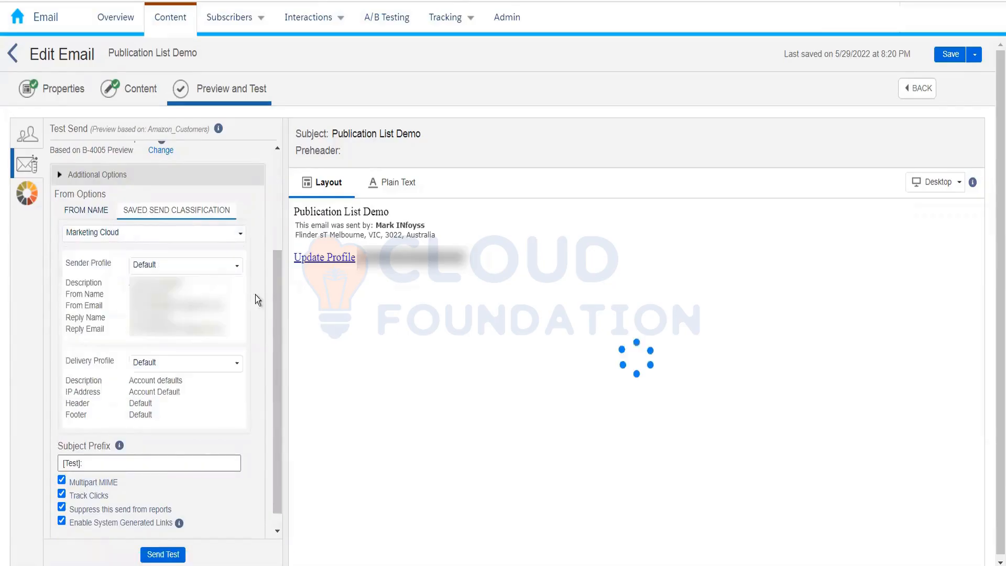
scroll(272, 336, "down", 1)
left_click_drag(272, 336, 278, 188)
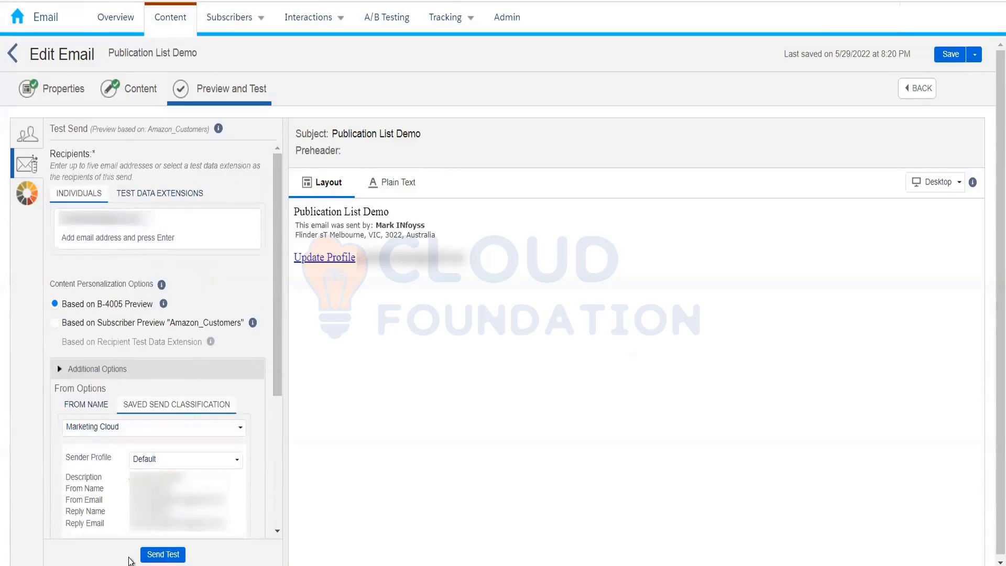
left_click(148, 553)
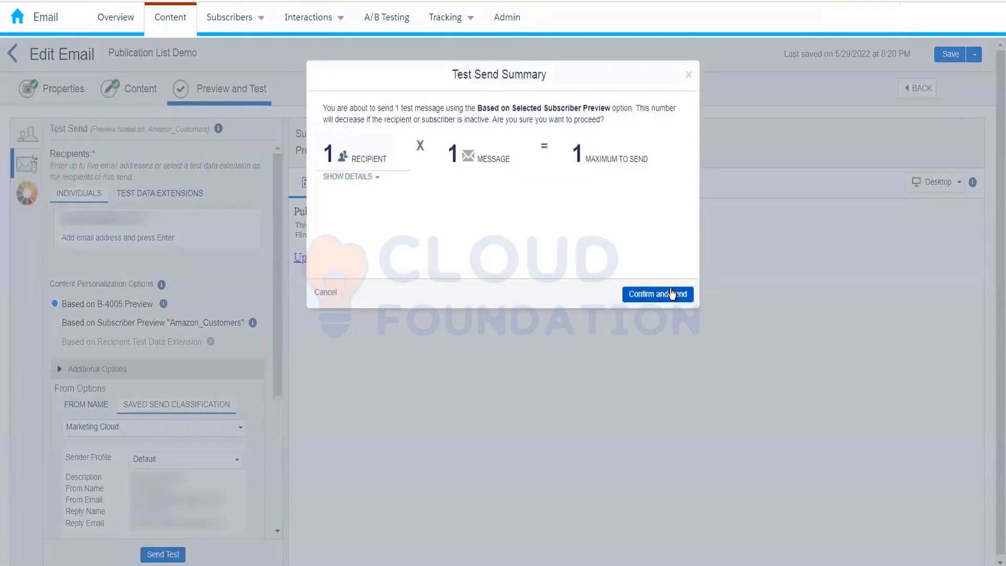
left_click(671, 287)
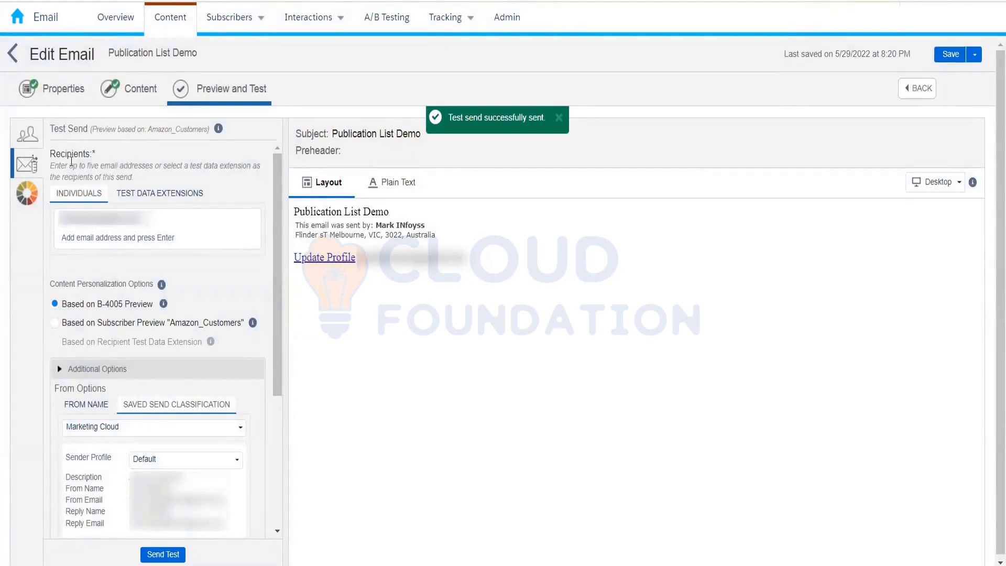
Switch the test send recipients to test data extensions, look for one in the 004_Rahul folder, and close the picker without choosing.
left_click(29, 137)
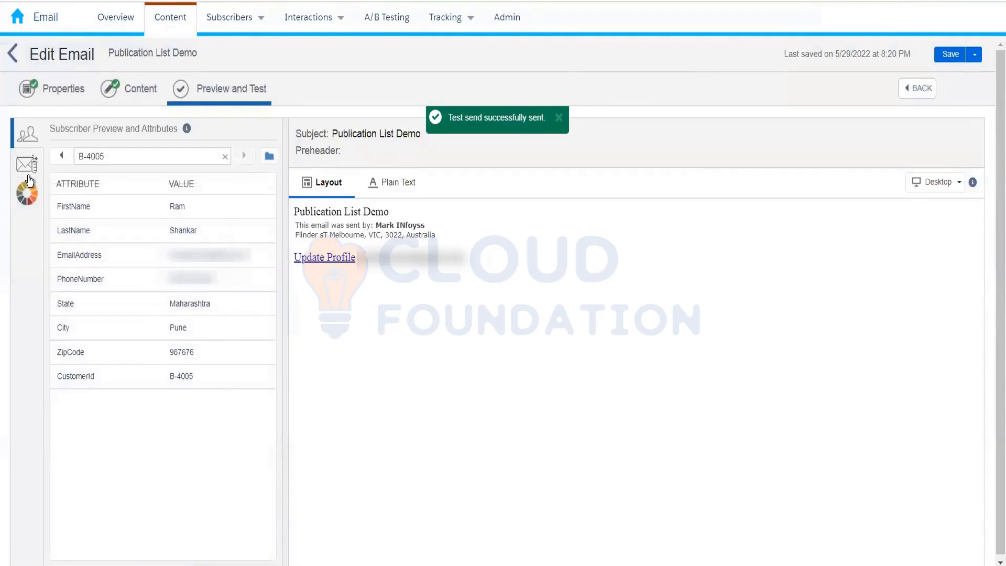
left_click(29, 171)
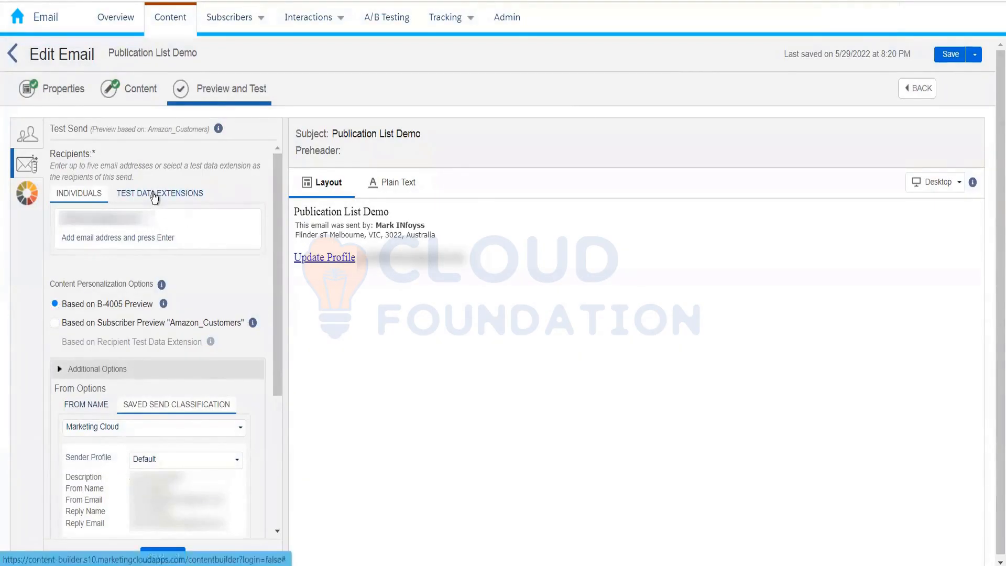
left_click(153, 194)
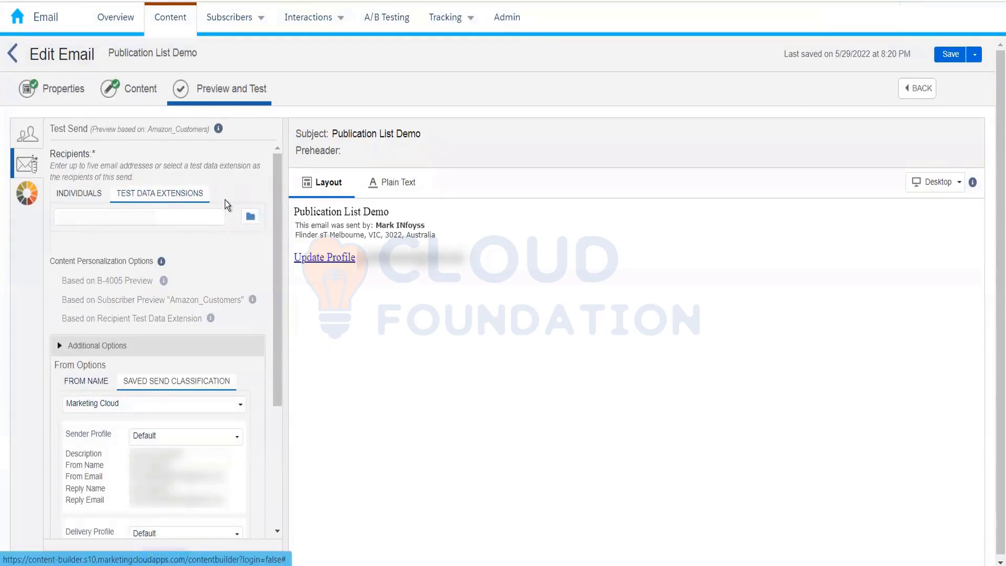
left_click(250, 216)
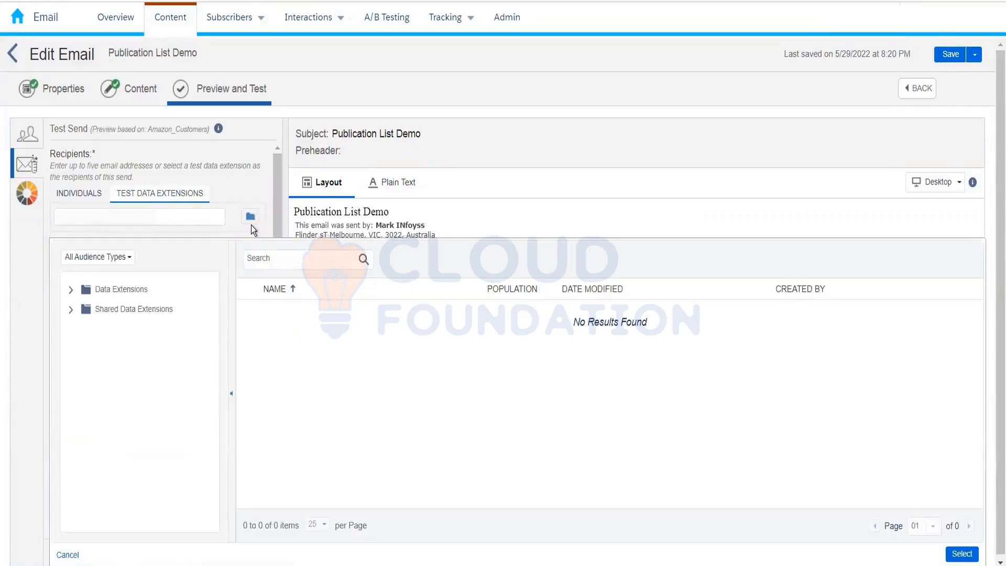
left_click(72, 290)
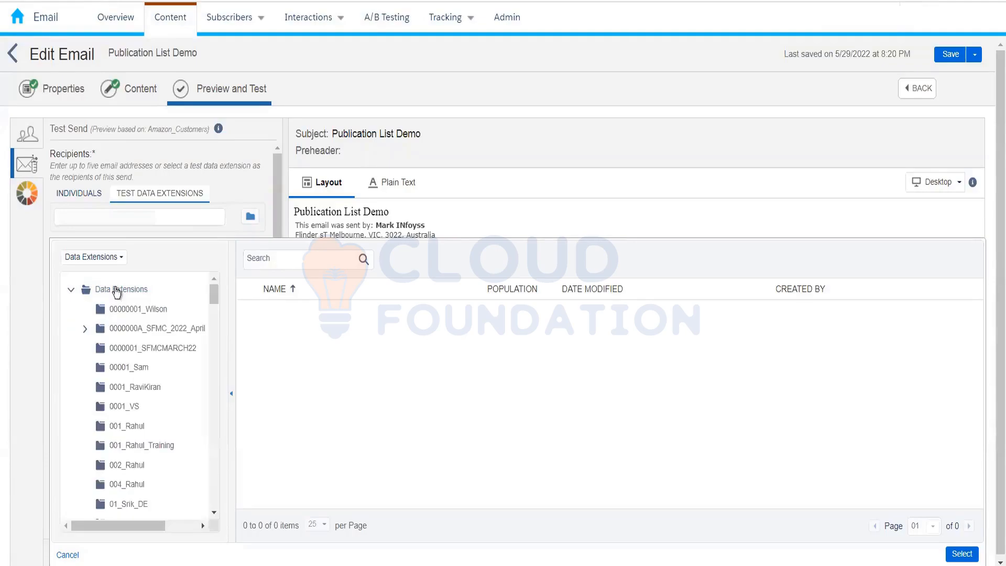
left_click_drag(210, 297, 212, 301)
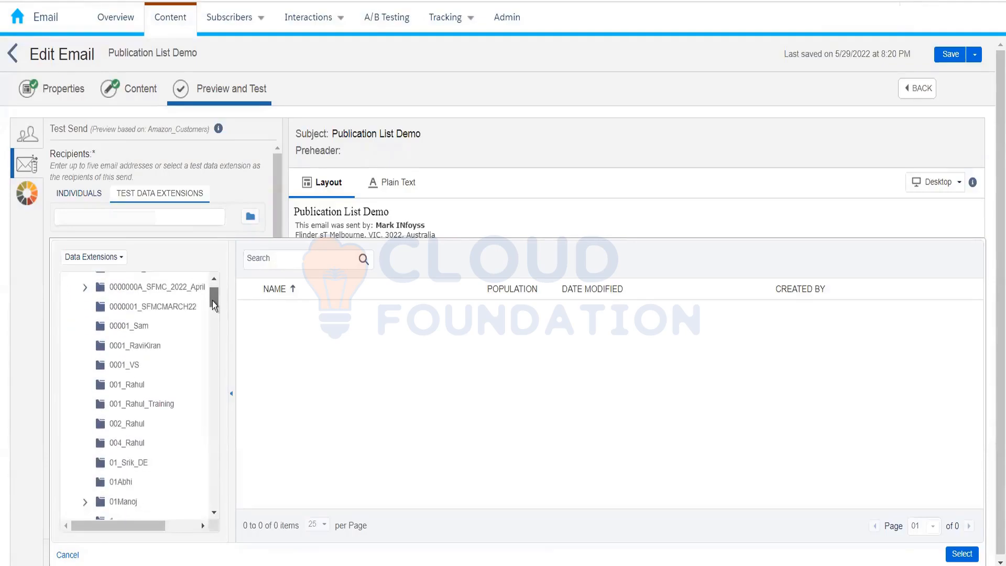
left_click(123, 423)
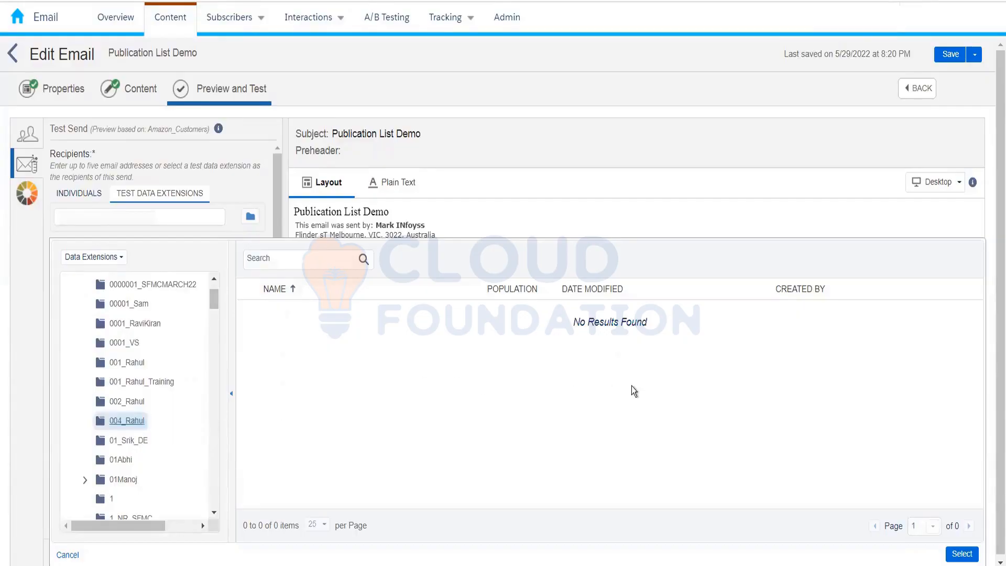
left_click(564, 332)
left_click(66, 555)
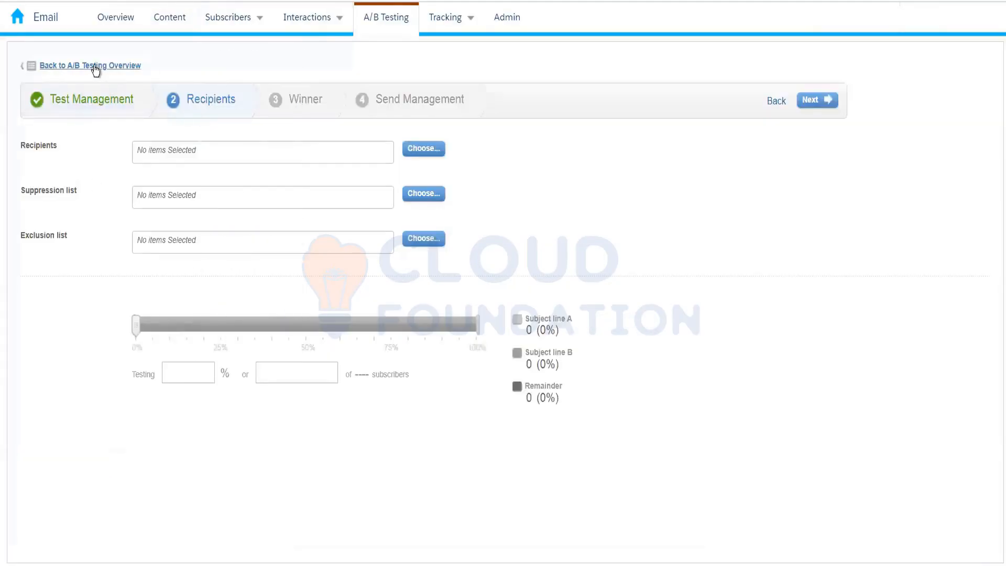
Open the Amazon_Customers data extension in the 004_Rahul folder, enable Used for Testing and save the change.
mouse_move(243, 17)
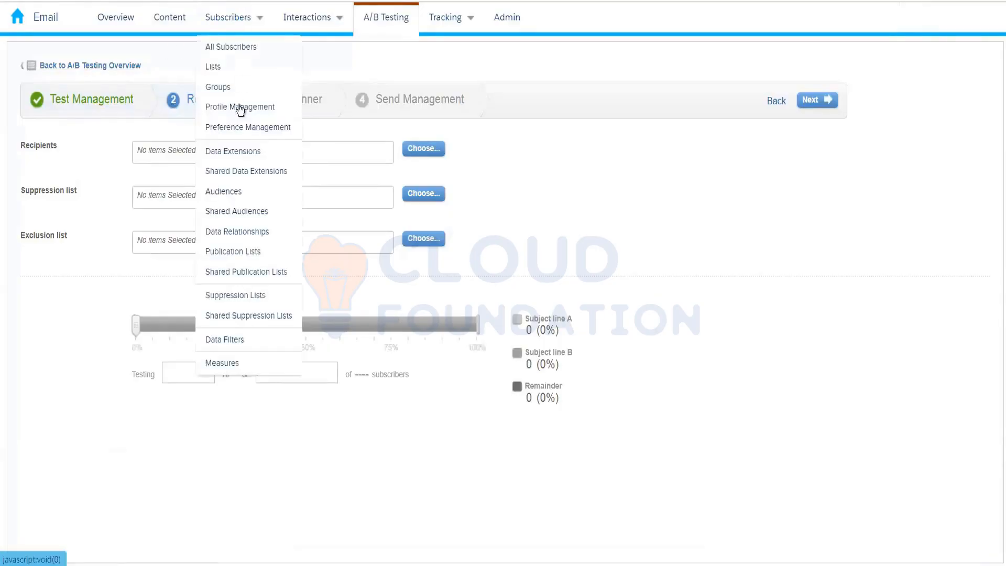
left_click(237, 153)
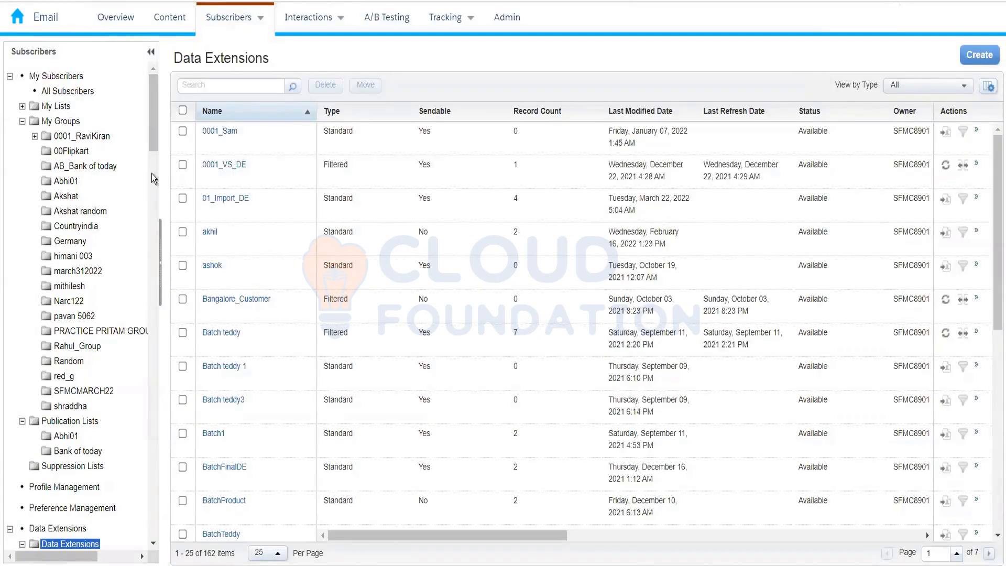
scroll(152, 161, "down", 3)
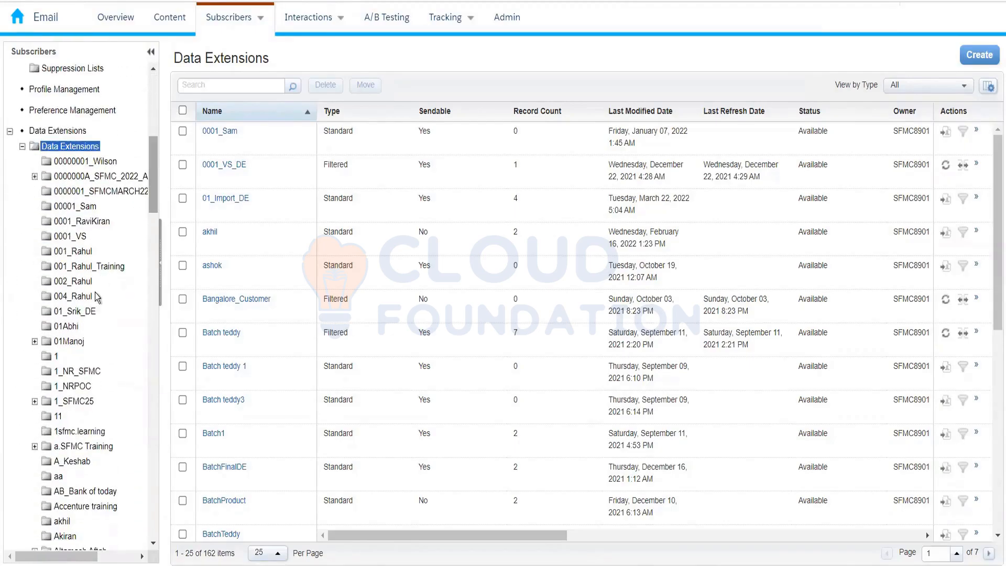
left_click(79, 296)
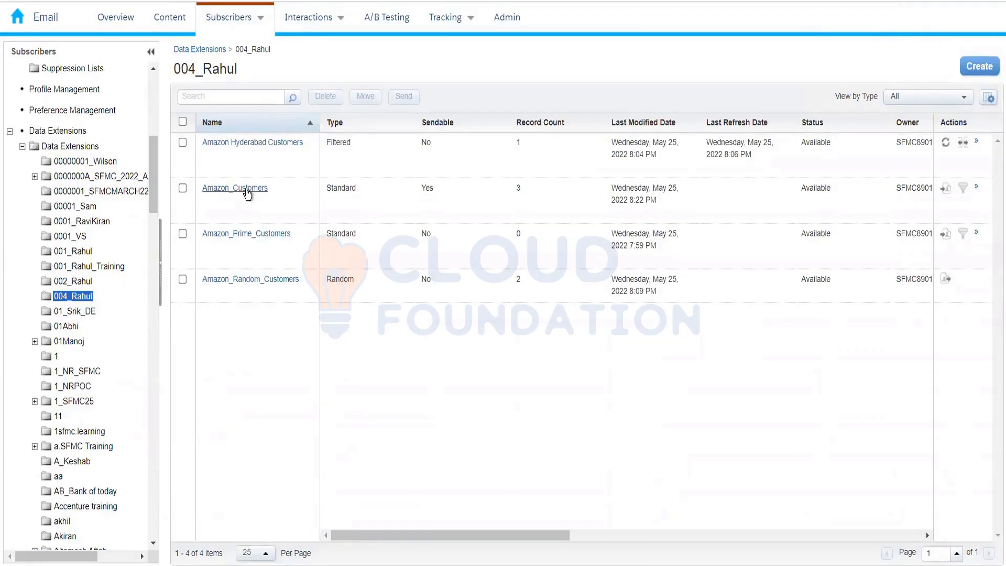
left_click(247, 190)
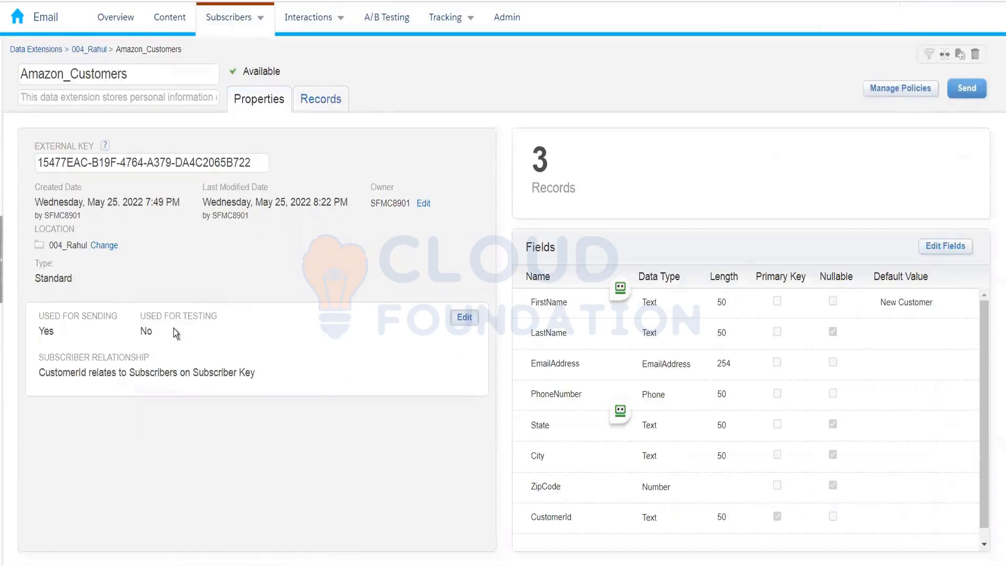
left_click(465, 317)
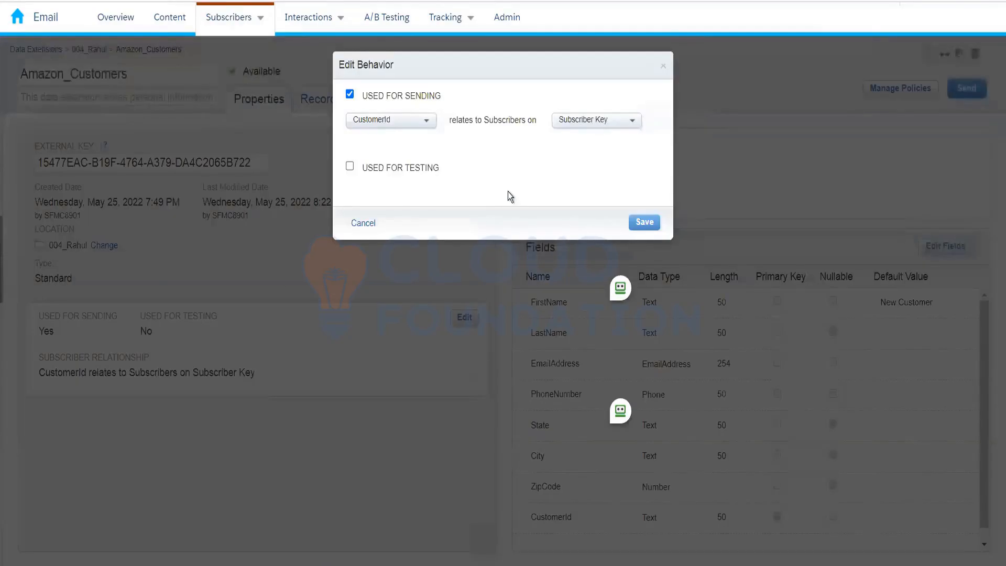
left_click(350, 167)
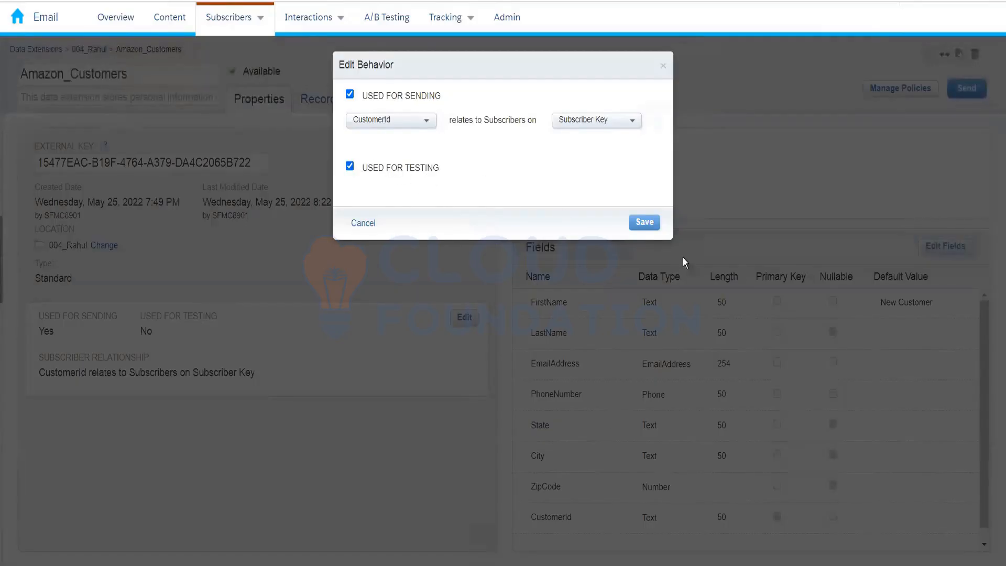
left_click(643, 222)
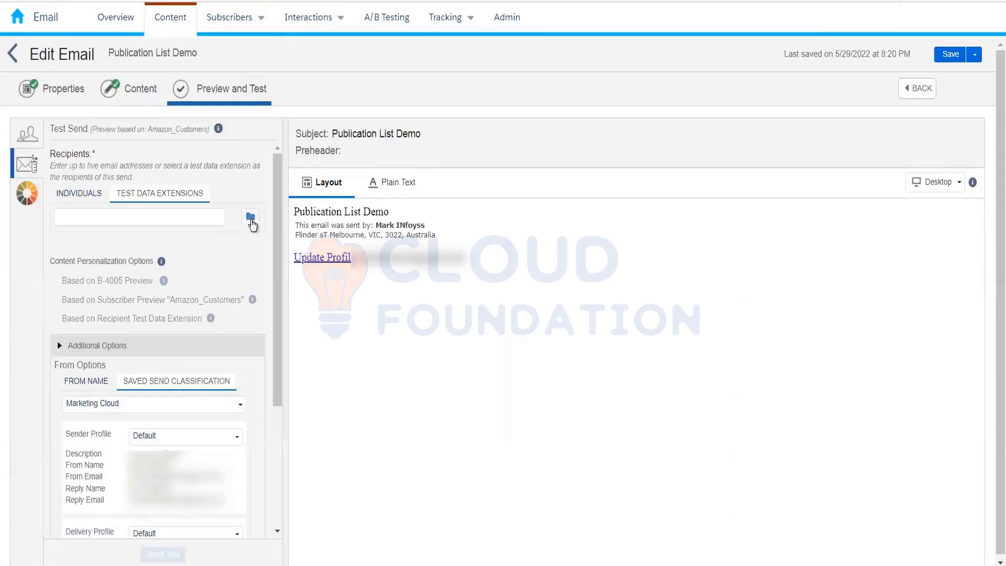
Choose the Amazon_Customers data extension from the 004_Rahul folder as the test send recipients.
left_click(251, 217)
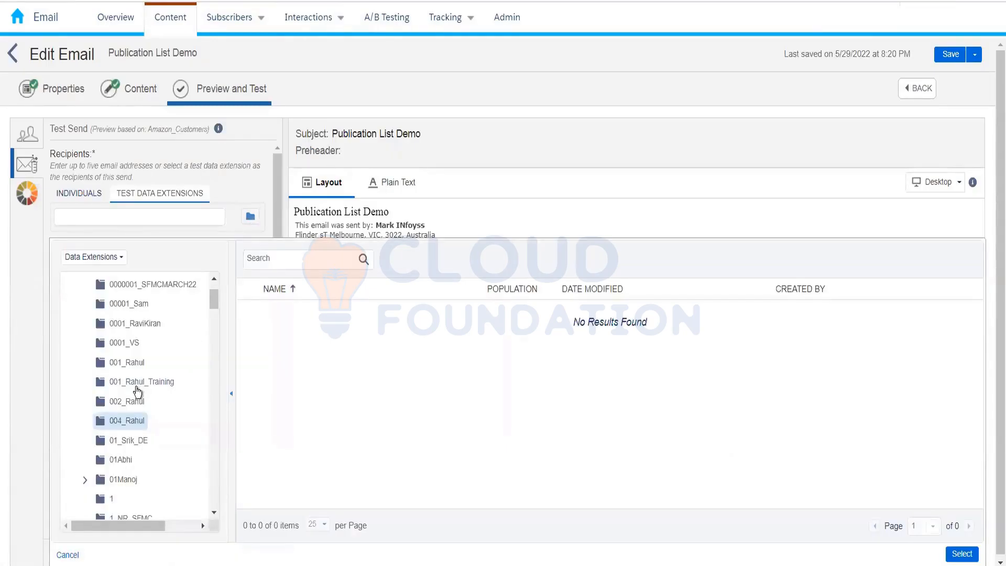
left_click(136, 387)
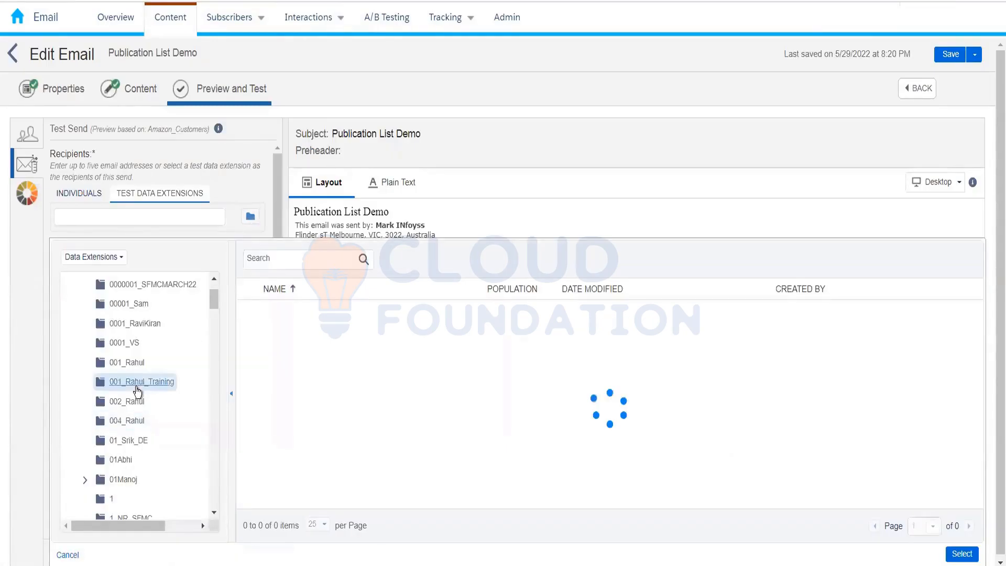
left_click(135, 426)
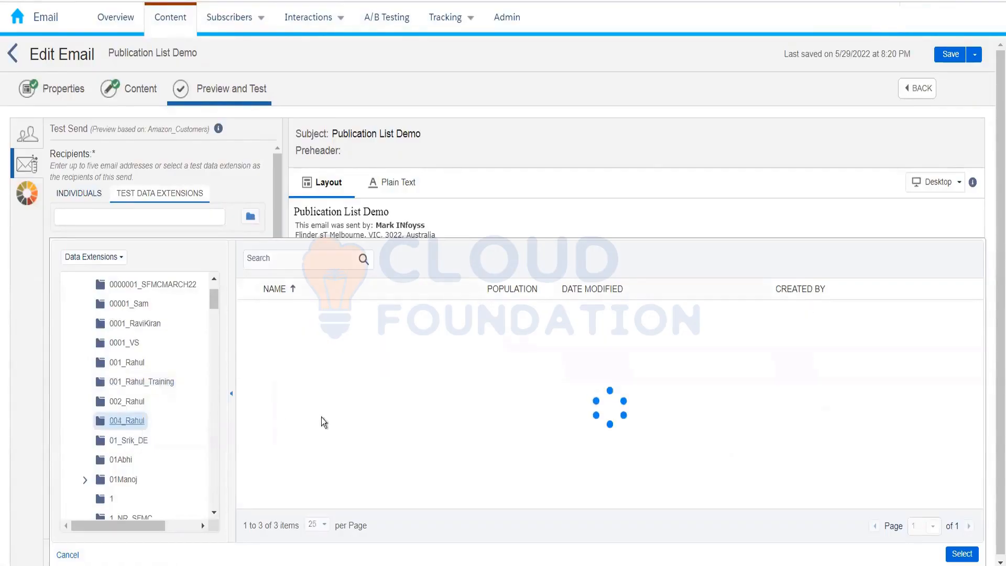
left_click(338, 321)
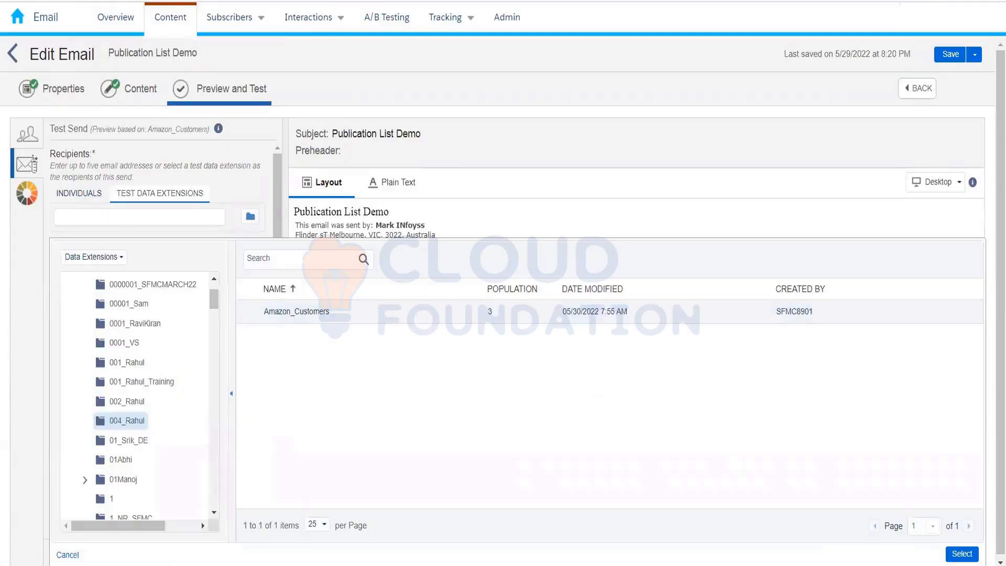
left_click(962, 554)
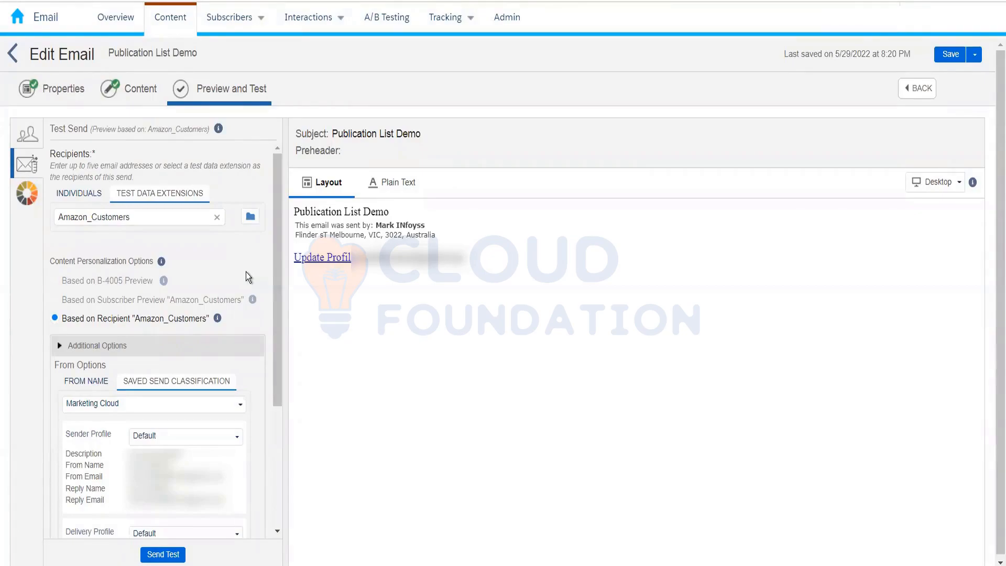
Remove the individual recipient from the test send and return to the test data extension recipients.
left_click(72, 197)
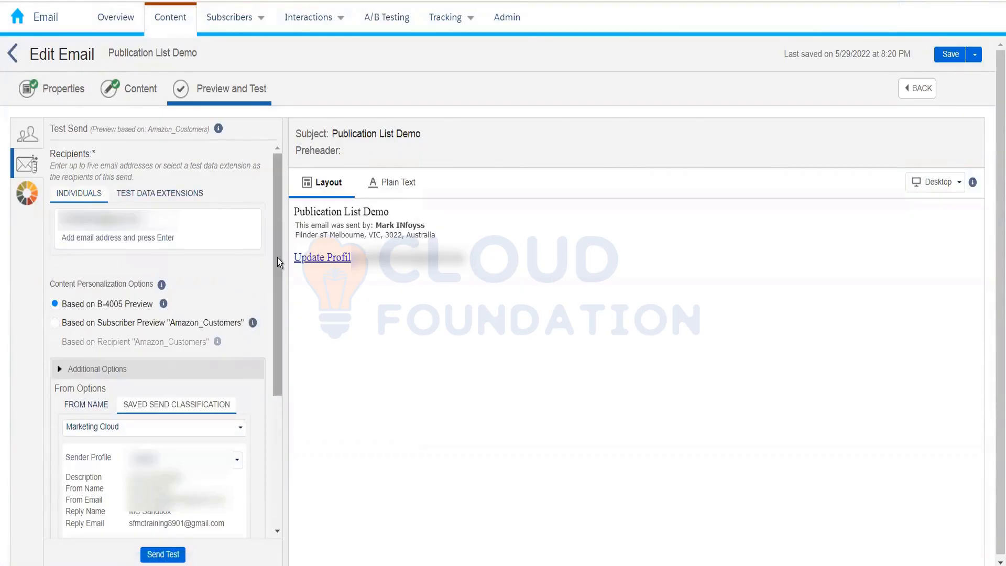
scroll(274, 353, "down", 3)
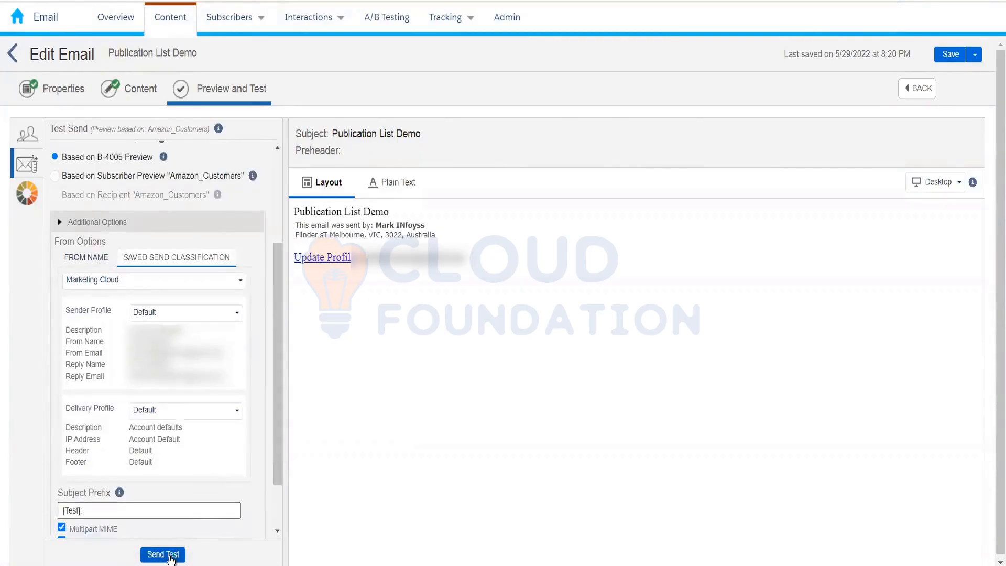
left_click_drag(279, 411, 277, 247)
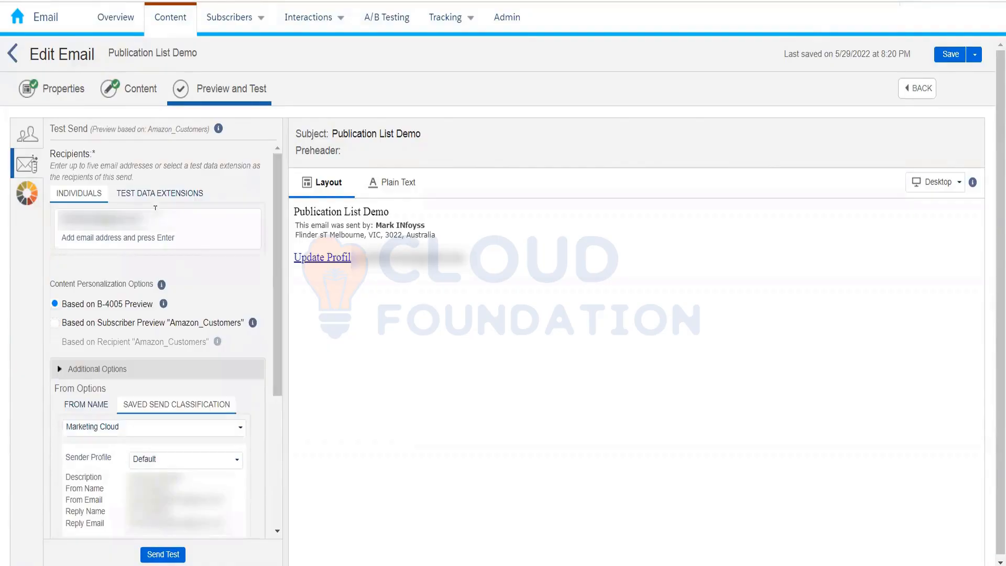
left_click(149, 220)
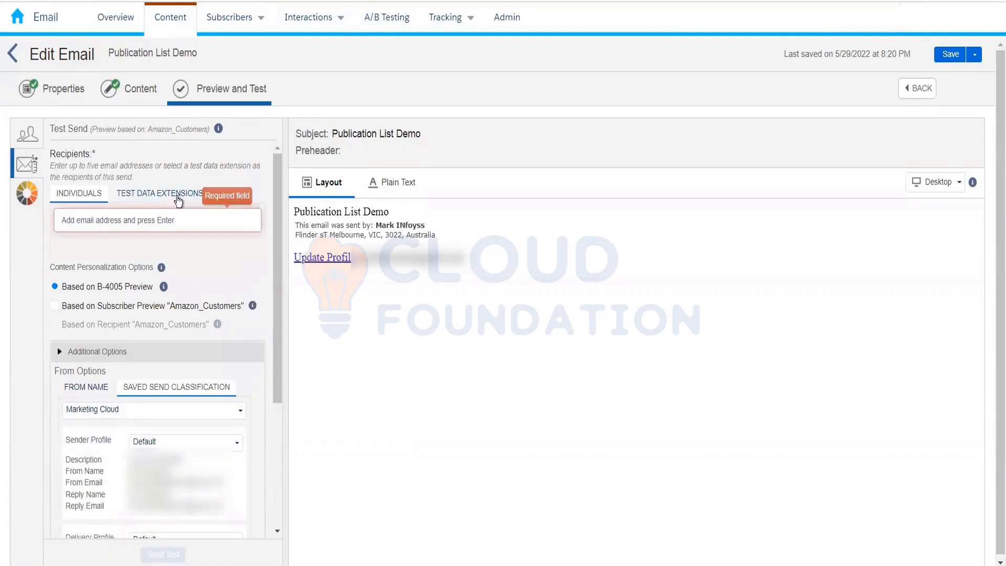
left_click(156, 192)
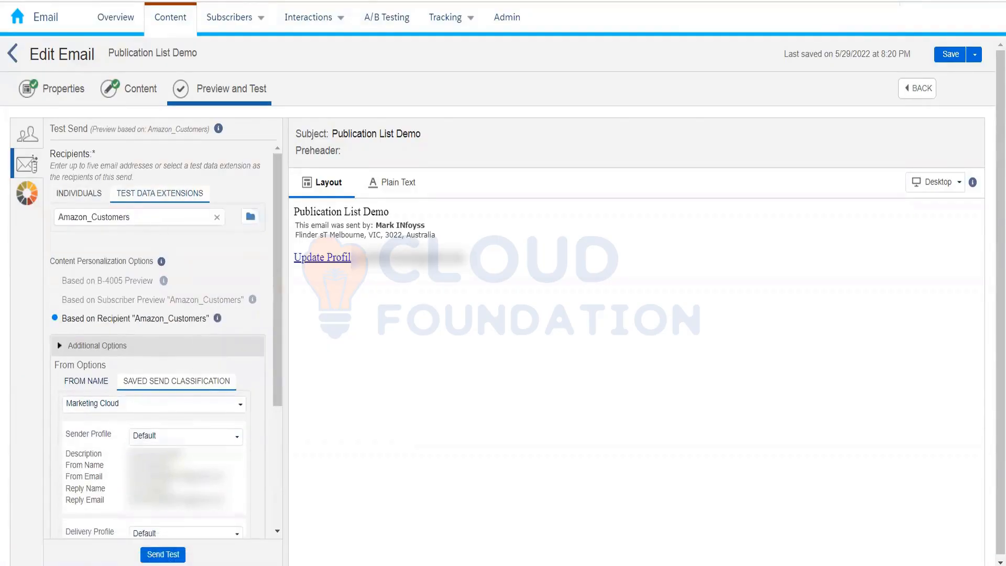
Review the test send summary and recipient details for Amazon_Customers, and cancel without sending.
left_click(169, 556)
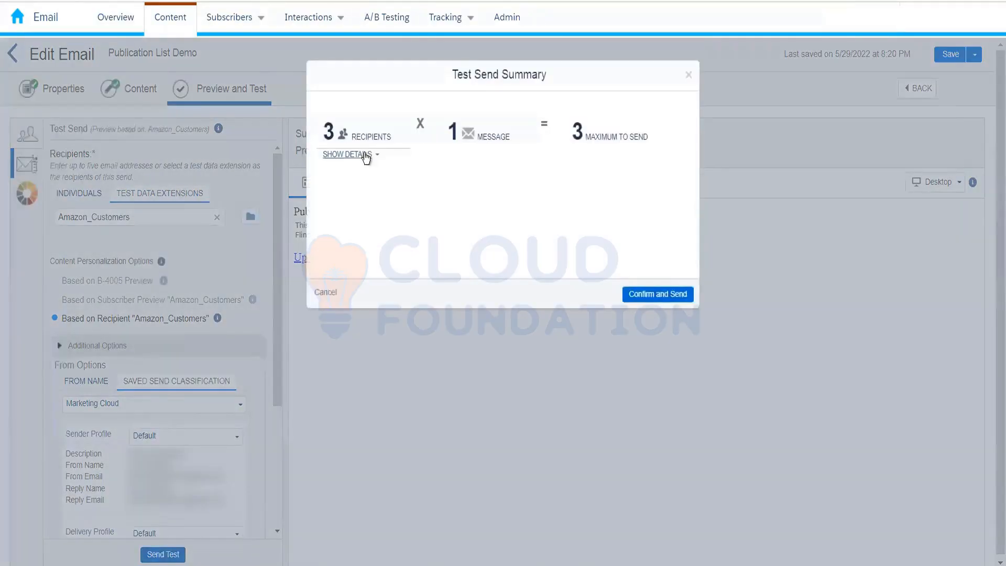
left_click(362, 155)
left_click(325, 293)
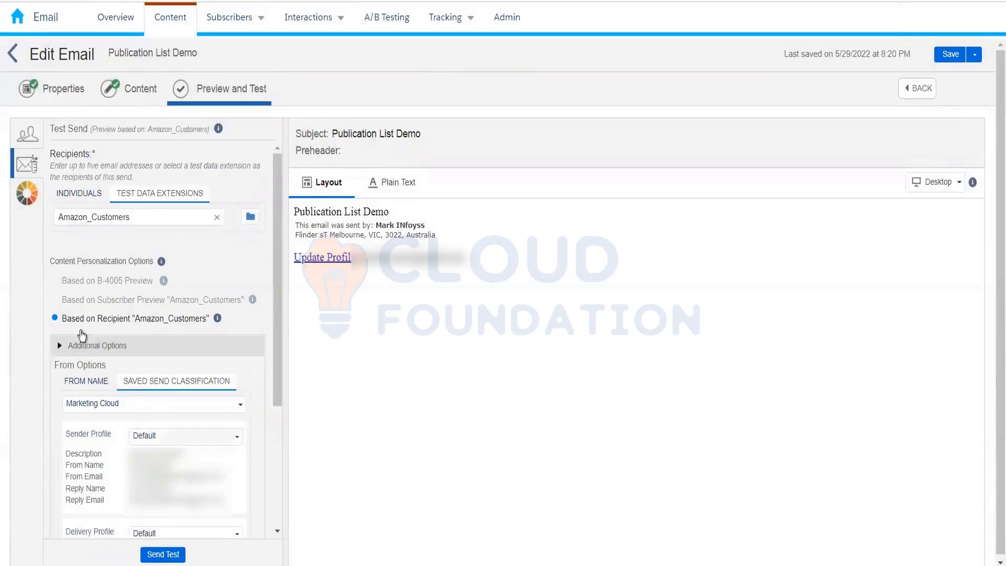
Switch the test send to individual recipients and review the sender profile, delivery profile, subject prefix and tracking options.
left_click(76, 195)
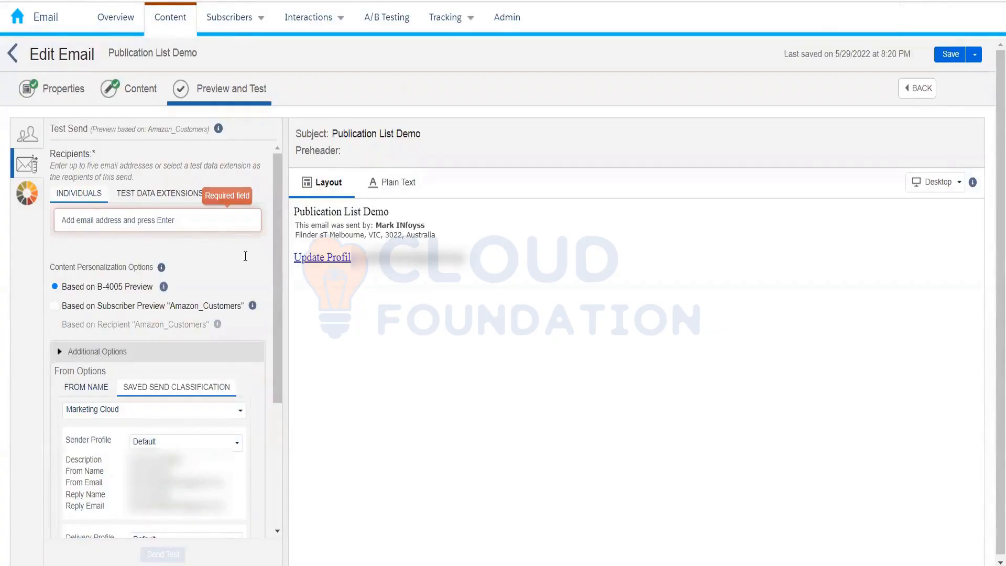
scroll(266, 393, "down", 1)
scroll(265, 389, "down", 2)
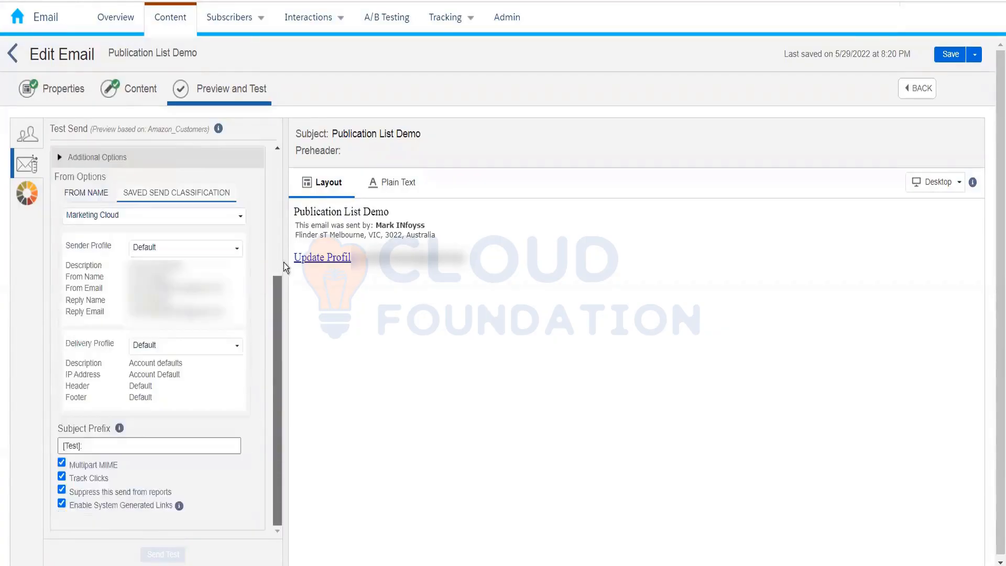
scroll(277, 262, "up", 3)
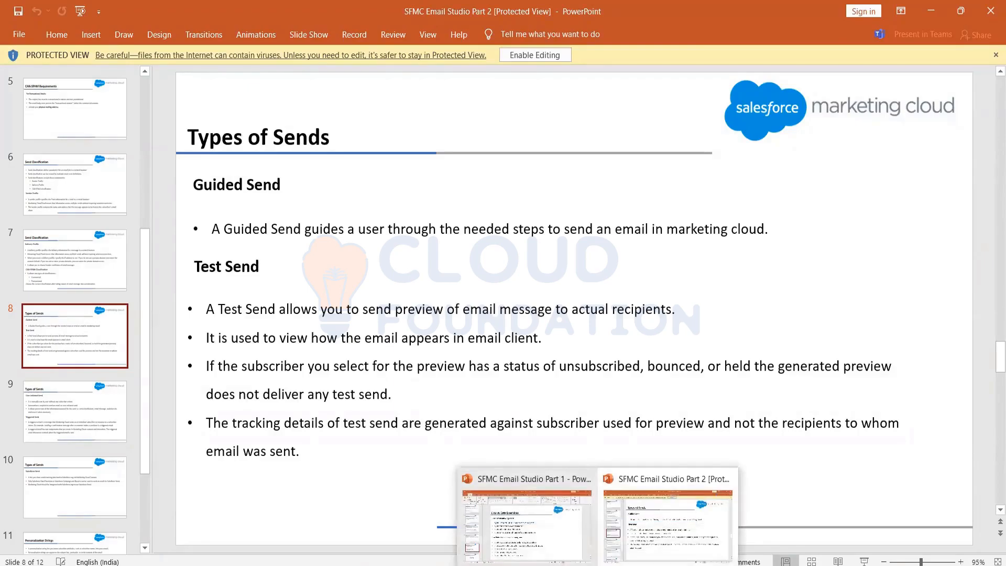
Consult the Types of Sends slide in the SFMC Email Studio Part 2 presentation, and compare the email's test send settings with its subscriber preview.
mouse_move(629, 565)
left_click(627, 511)
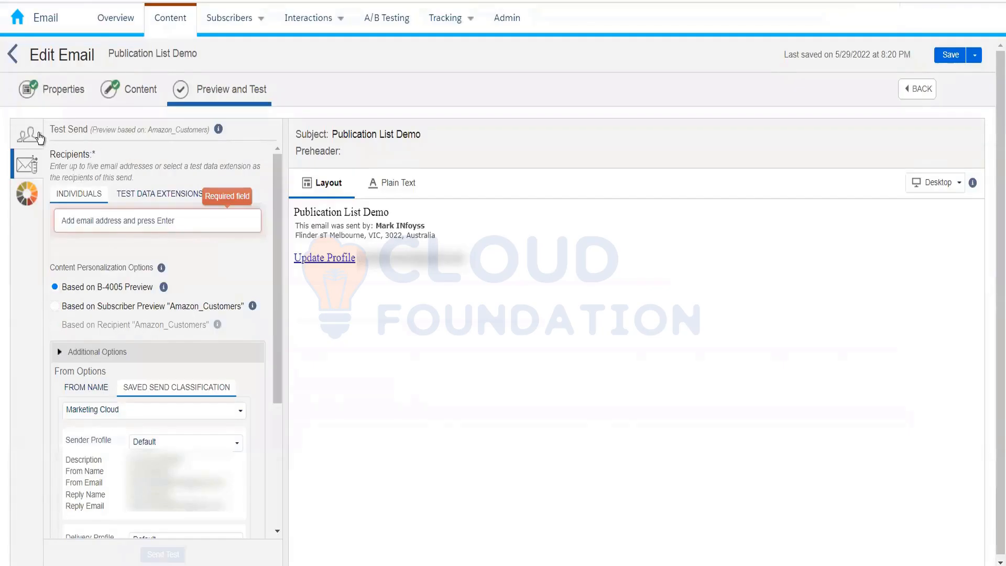
left_click(40, 138)
left_click(28, 176)
left_click(29, 137)
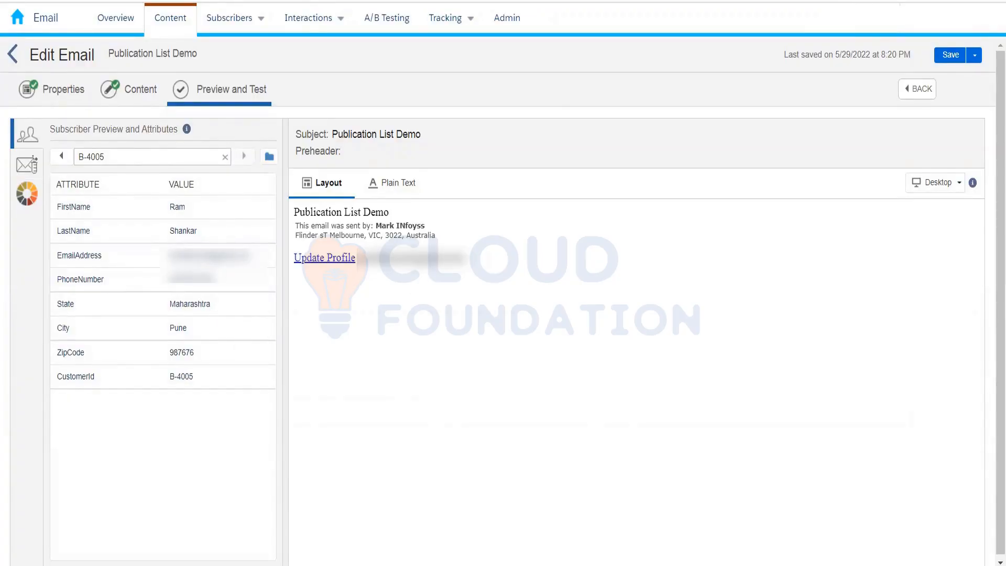
Open the Test Send Emails folder in Tracking, and revisit the Publication List Demo email's test send settings and subscriber preview.
left_click(214, 1)
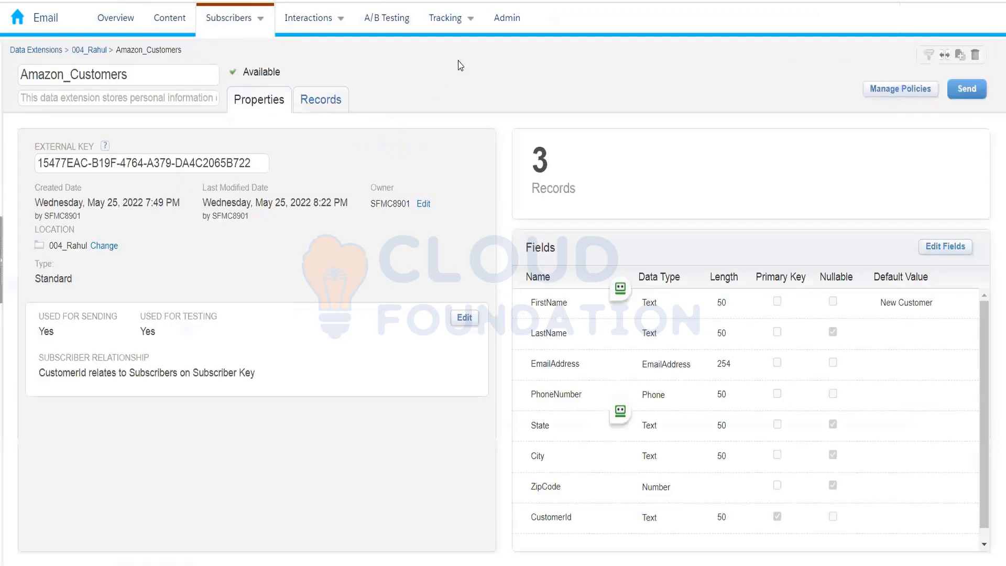
left_click(455, 21)
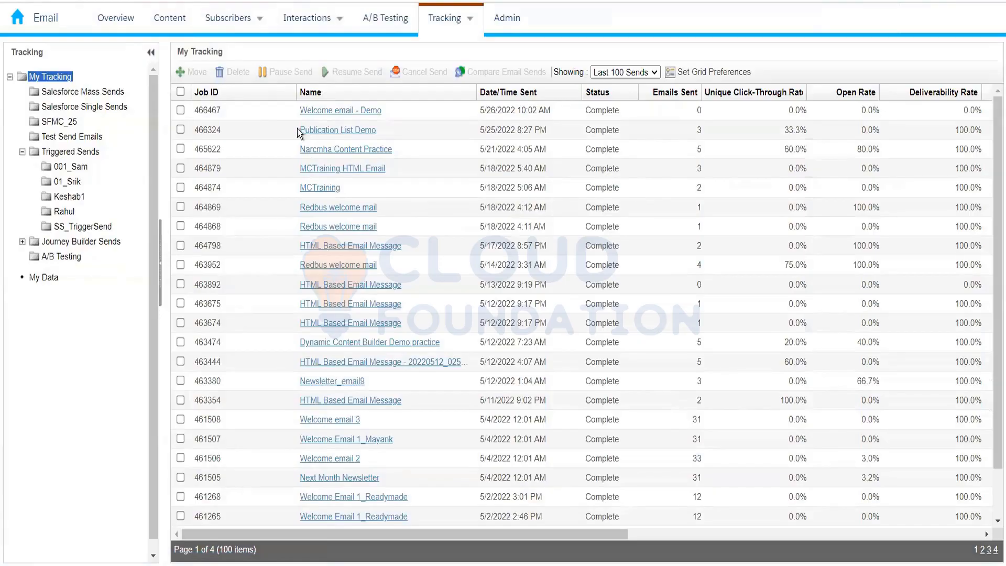
left_click(59, 138)
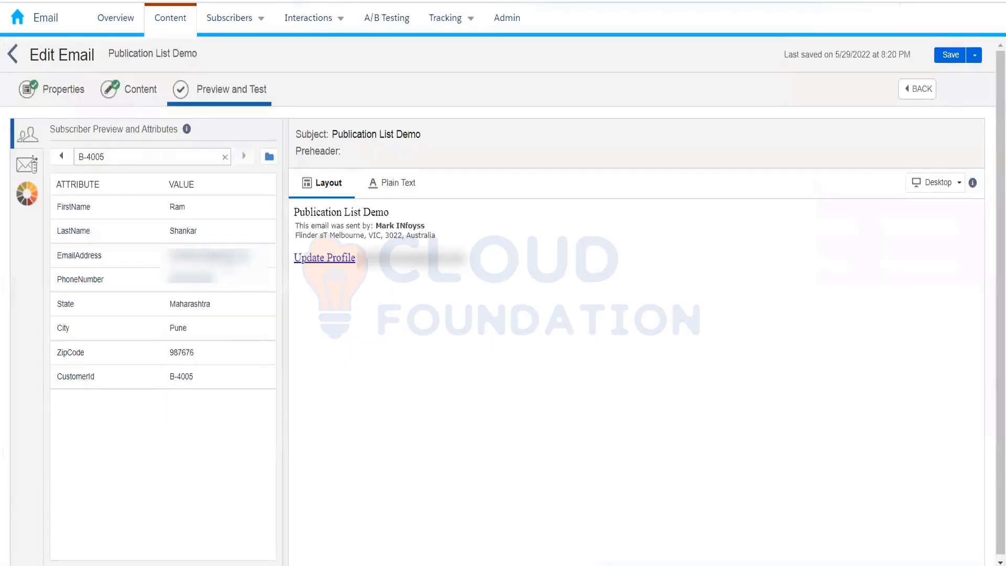
left_click(32, 160)
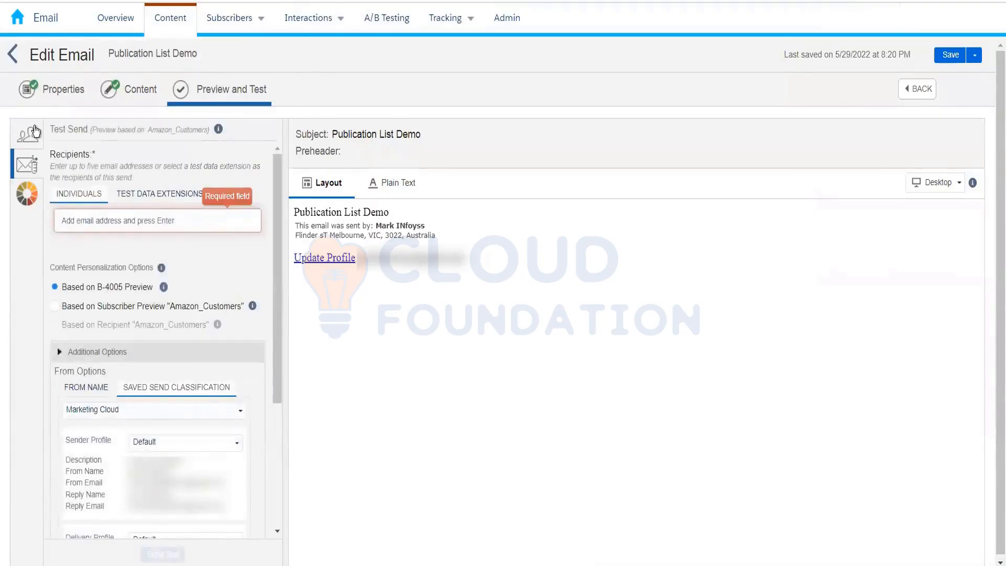
left_click(35, 131)
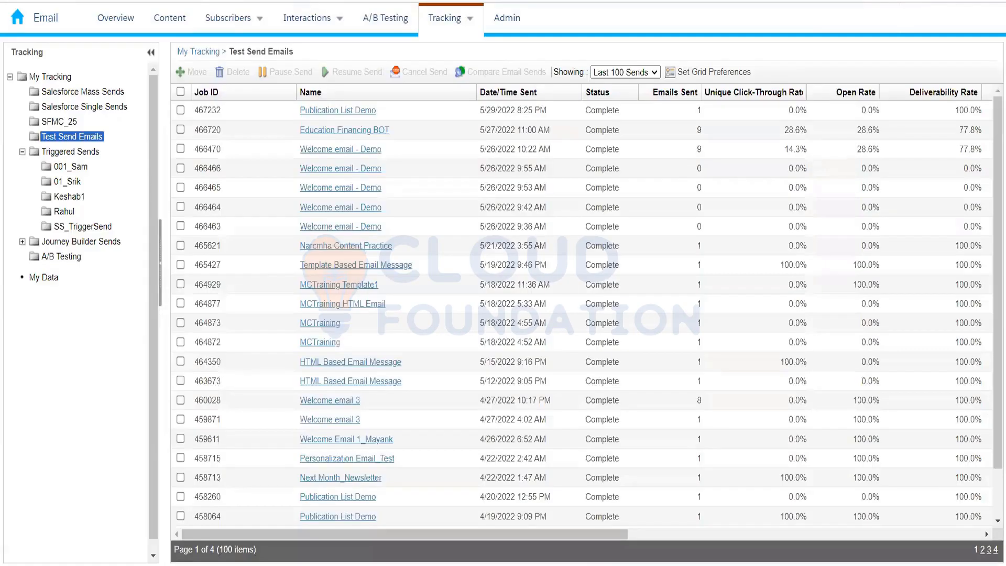